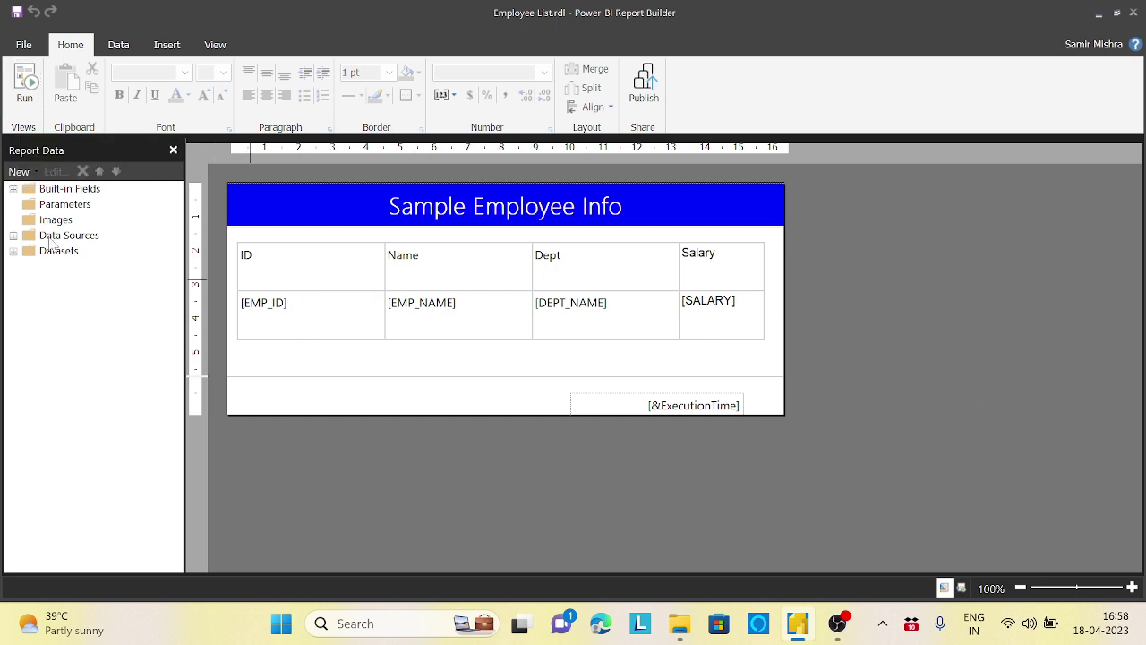
# Run the Employee List report to preview its two pages of employee rows
pyautogui.click(25, 89)
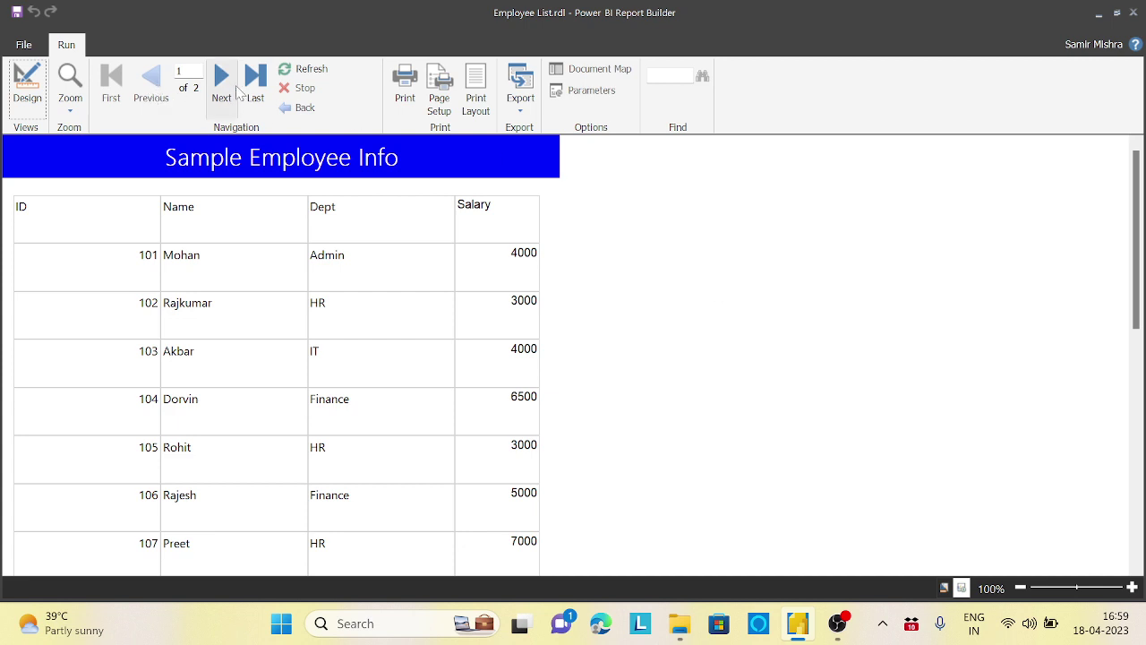
# Page between the two preview pages and scroll through page 1's employee rows
pyautogui.click(222, 85)
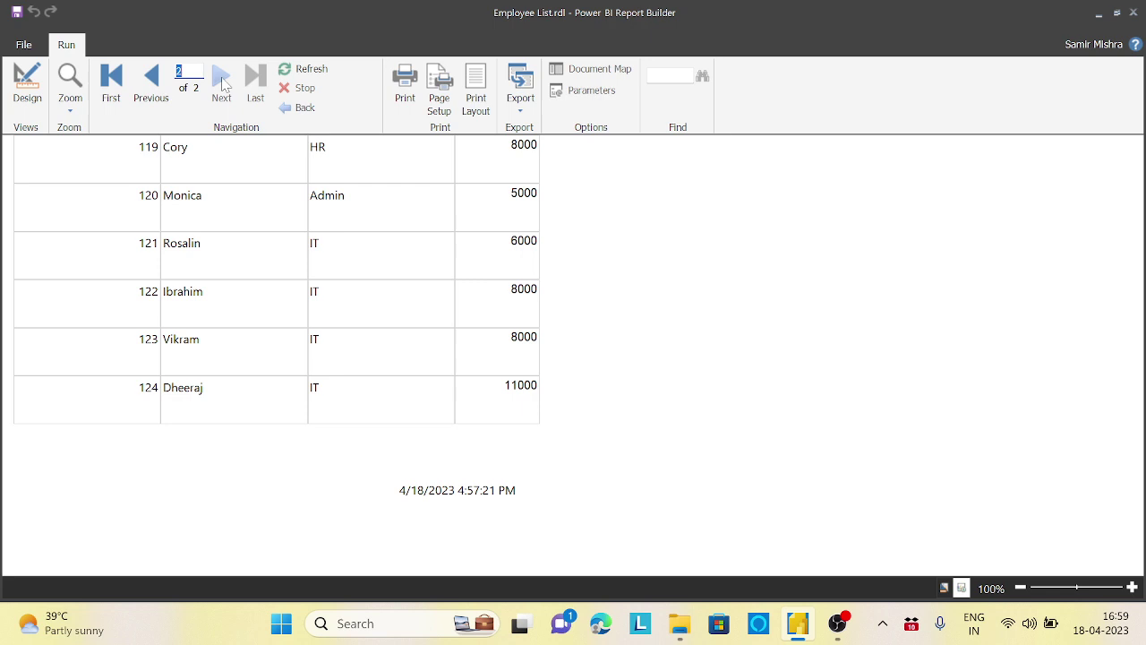
pyautogui.click(150, 80)
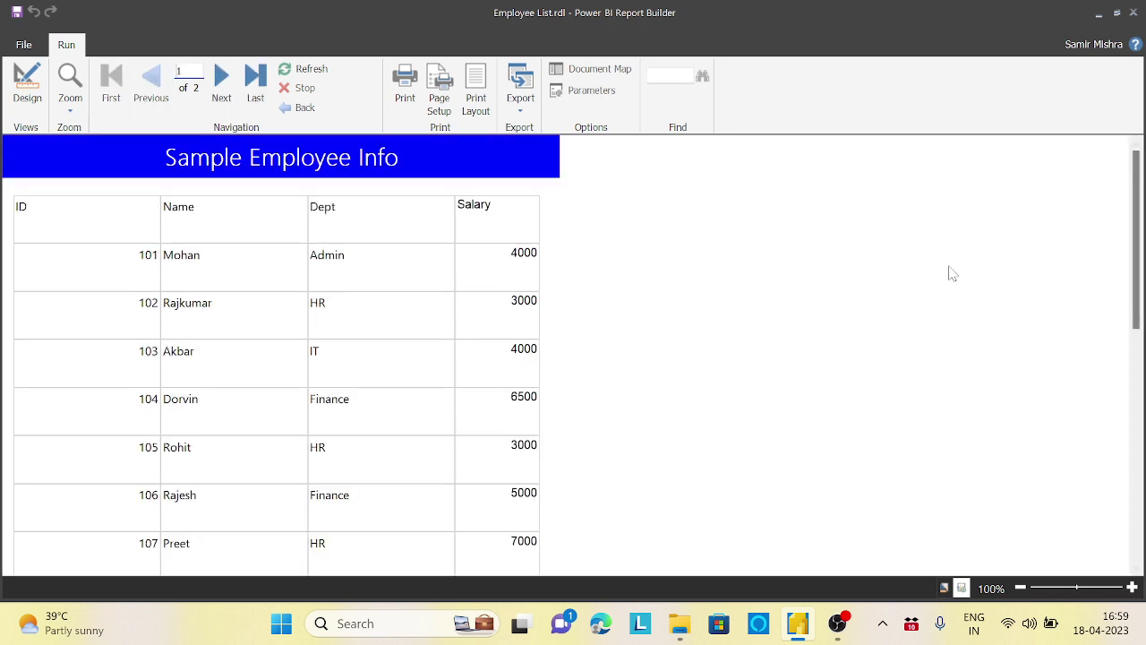
pyautogui.scroll(-15, 948, 278)
pyautogui.scroll(10, 947, 294)
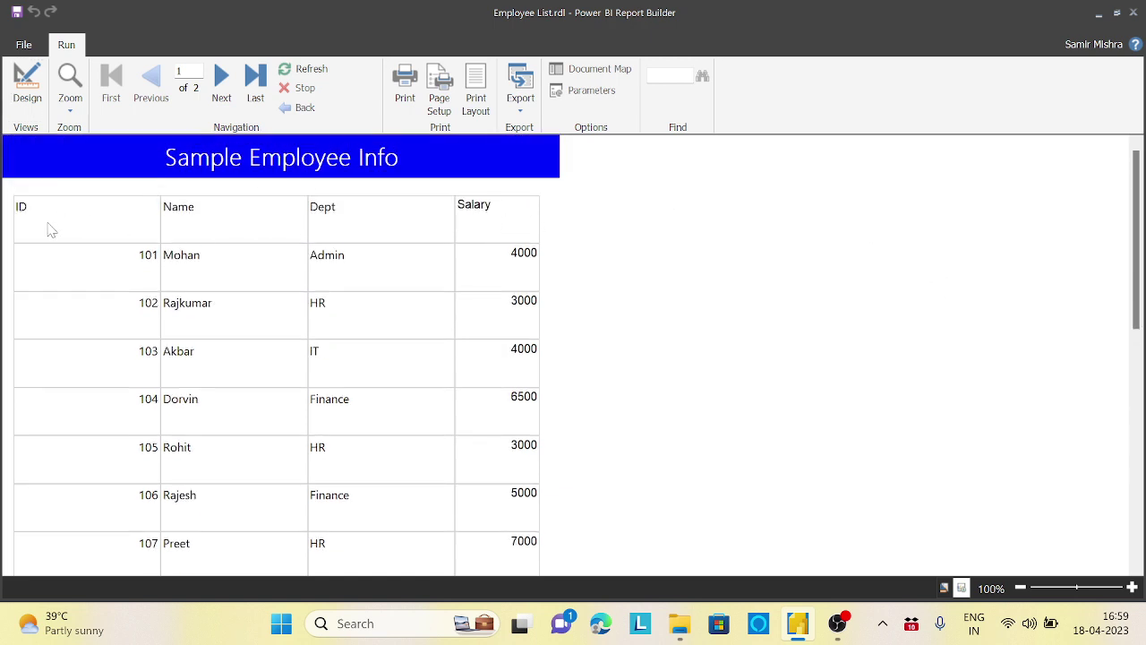
pyautogui.scroll(-3, 707, 273)
pyautogui.scroll(-2, 708, 273)
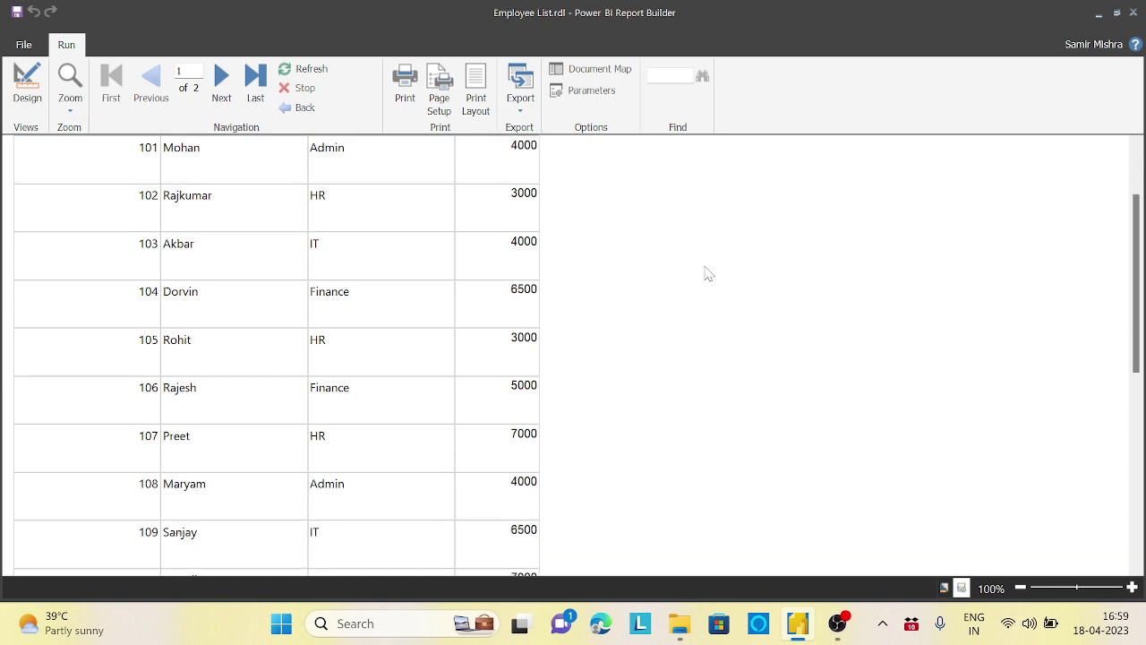
pyautogui.scroll(-2, 707, 273)
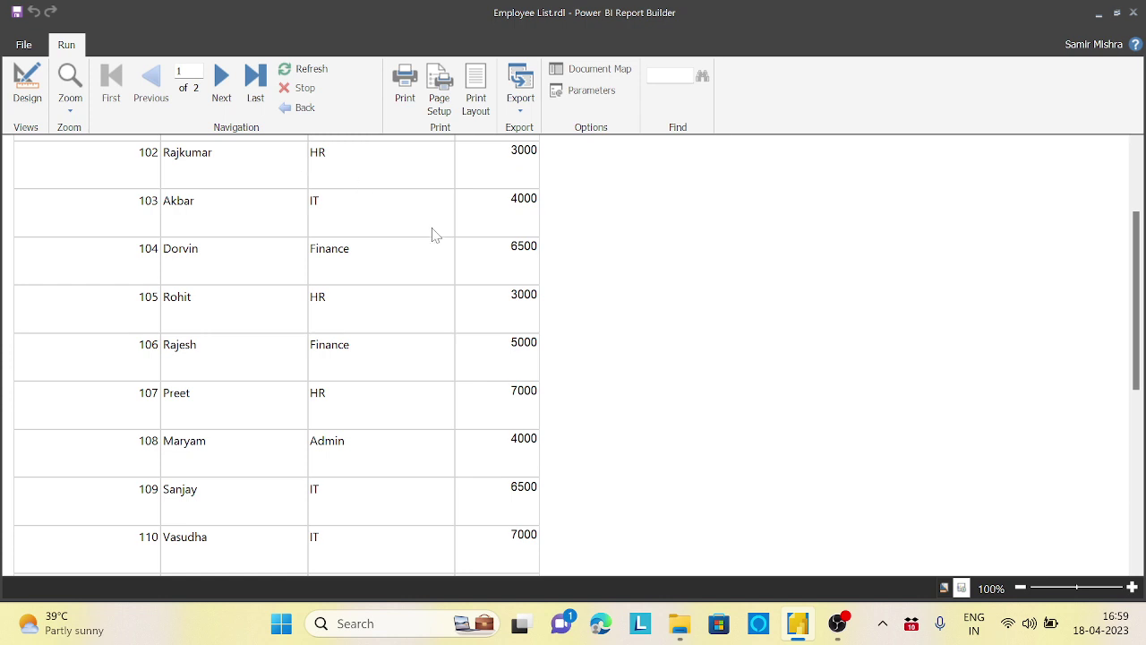
pyautogui.scroll(7, 439, 238)
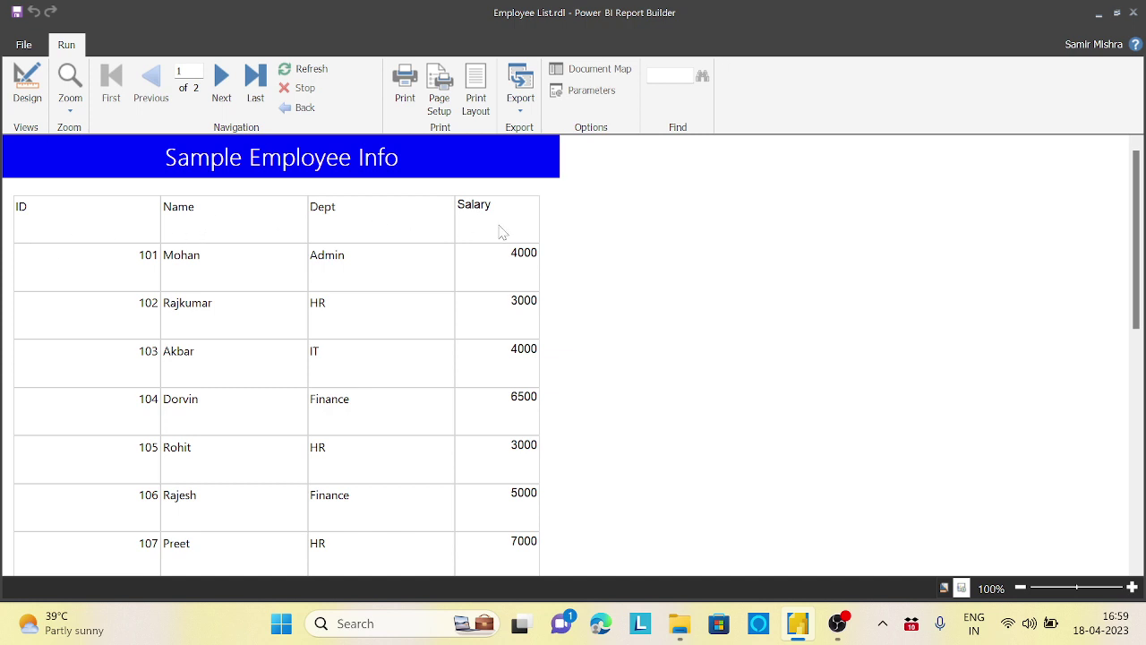
pyautogui.scroll(-10, 500, 274)
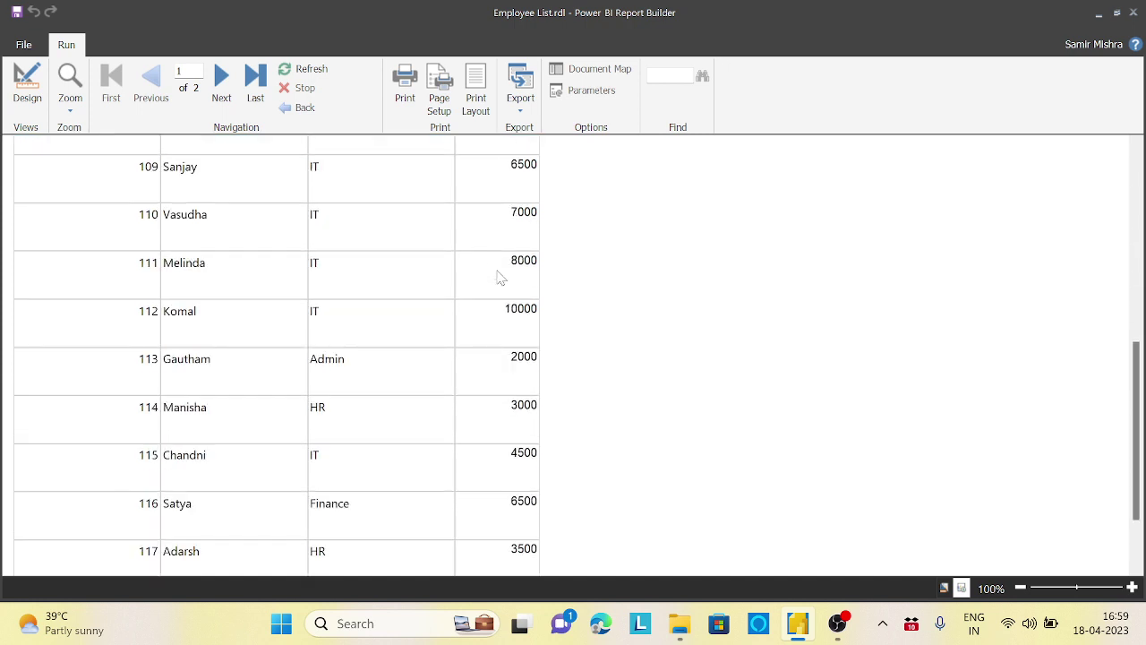
pyautogui.scroll(10, 499, 277)
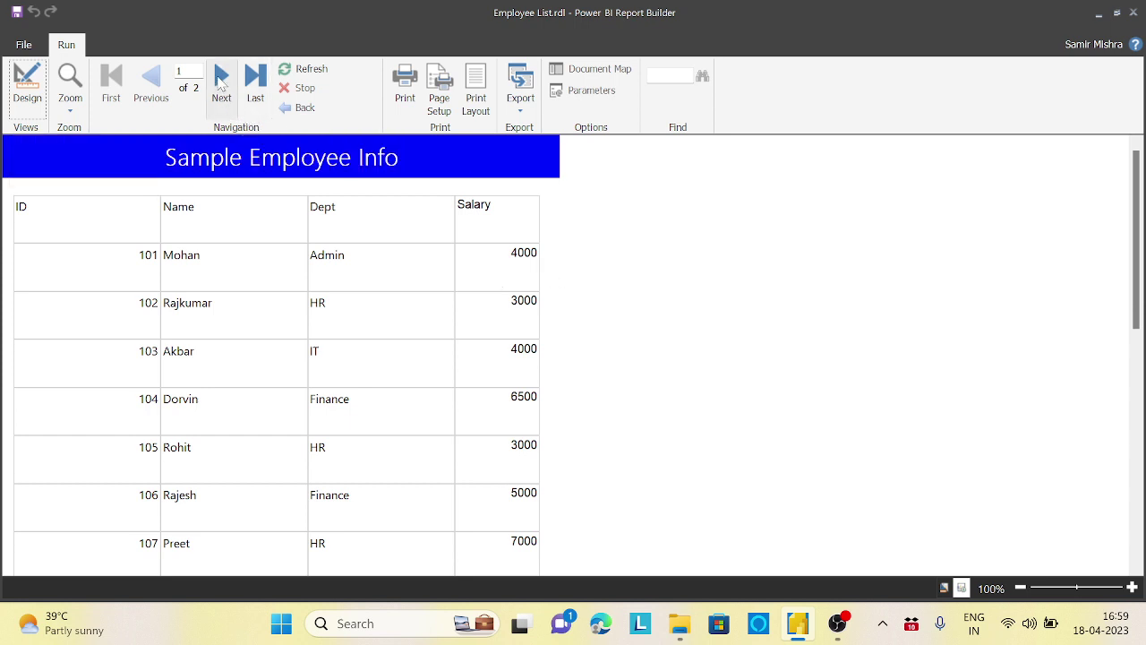
# Check that page 2 shows rows 119–124 without the header, then return to Design view
pyautogui.click(221, 83)
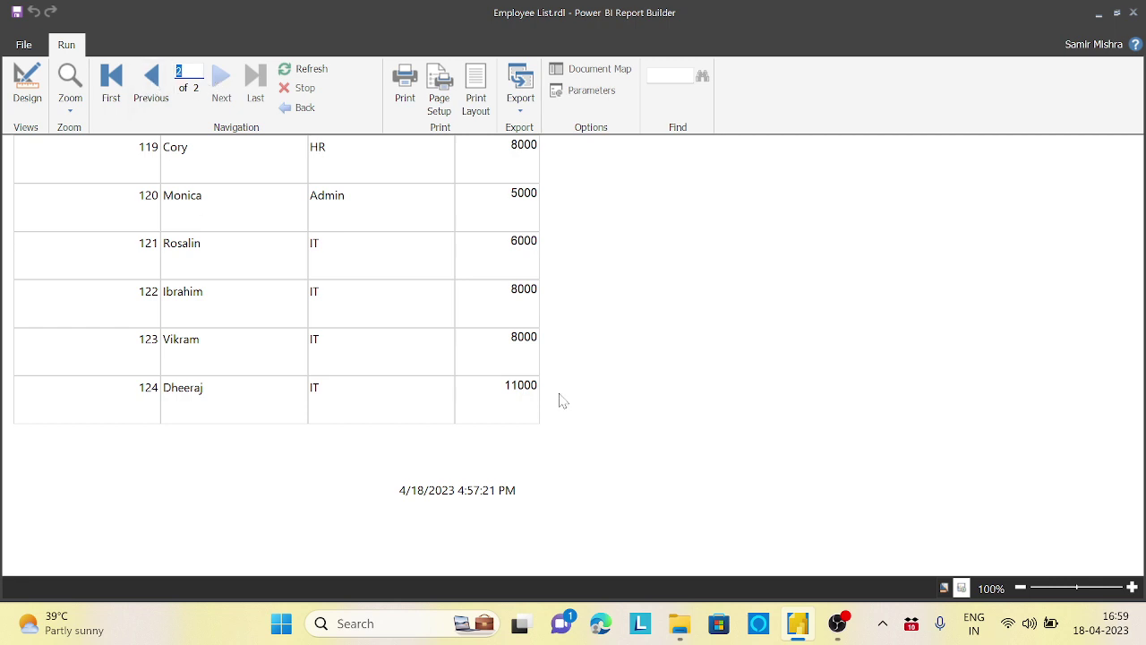
pyautogui.scroll(10, 560, 400)
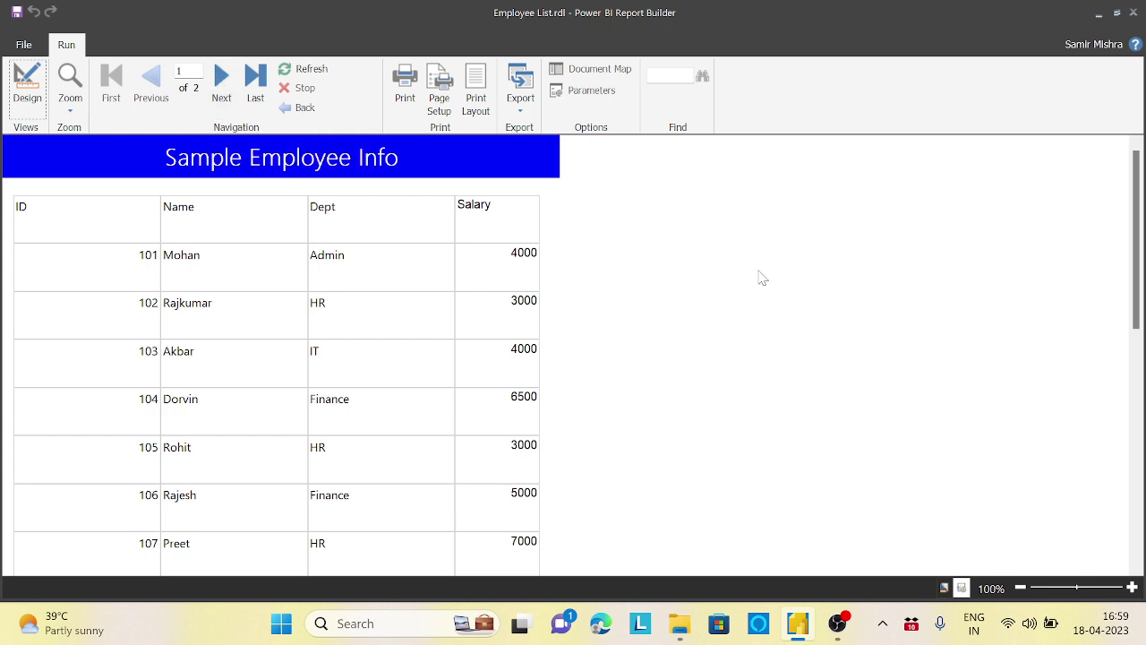
pyautogui.scroll(-5, 707, 313)
pyautogui.scroll(-3, 710, 315)
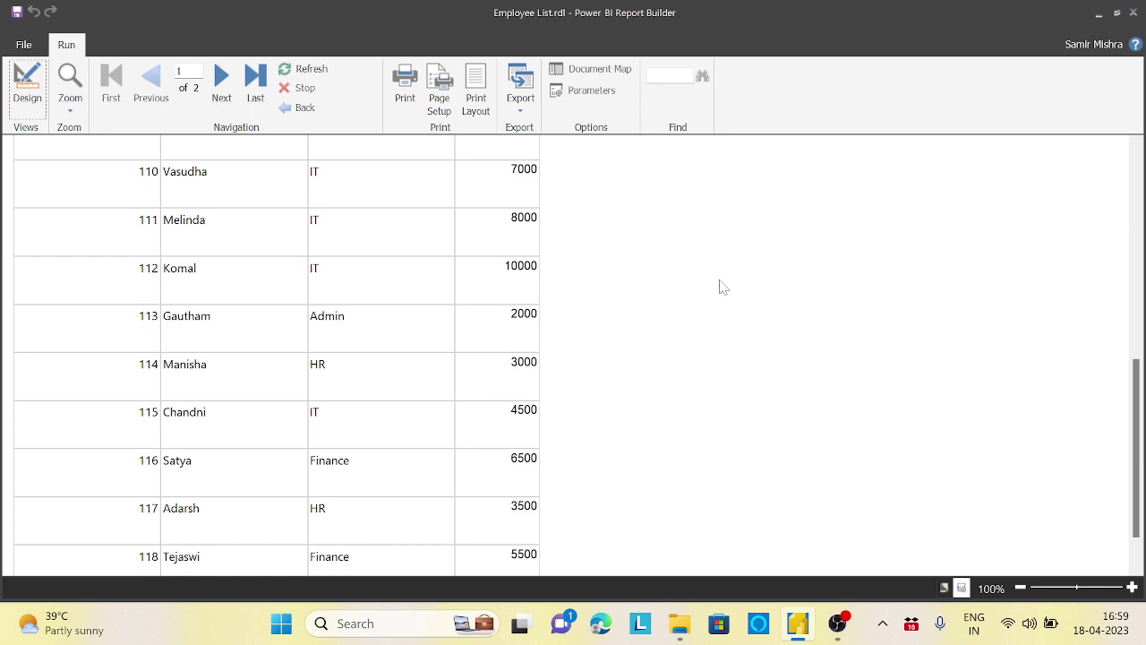
pyautogui.scroll(8, 723, 287)
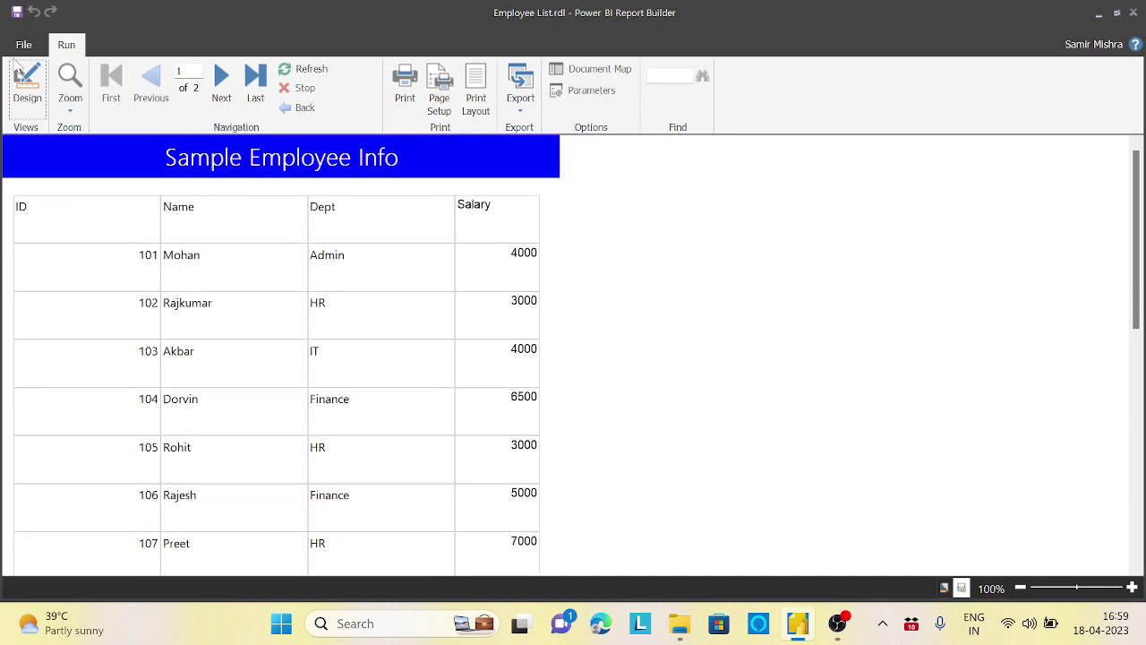
pyautogui.click(27, 85)
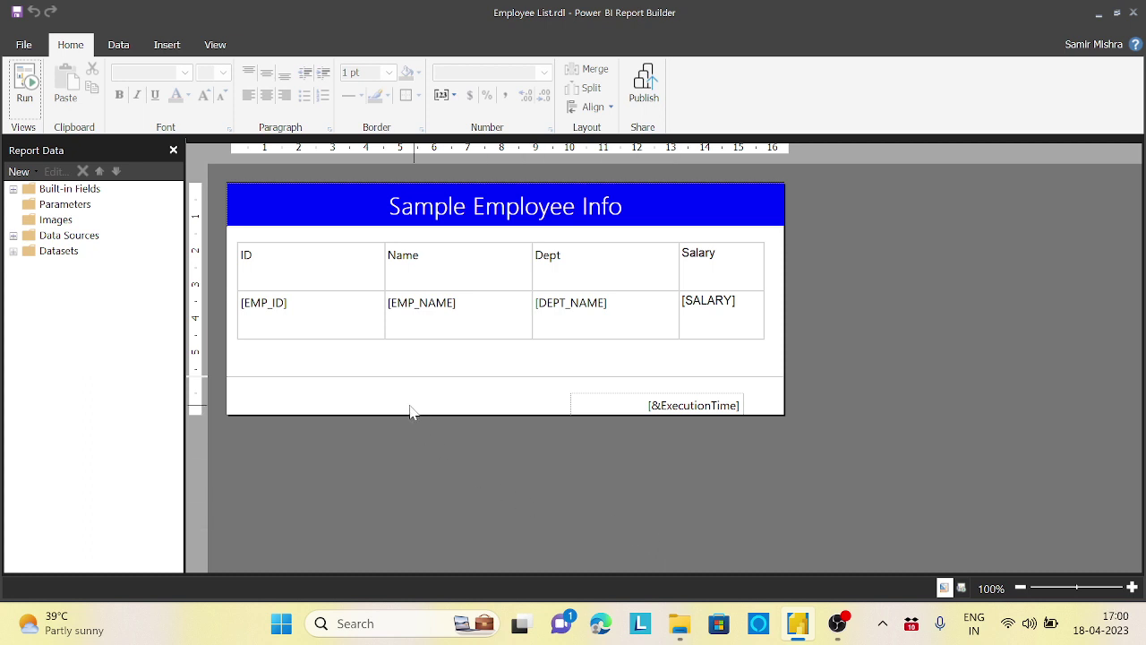
# Open the Tablix Properties dialog for Tablix2, the EmpDataset employee table
pyautogui.click(266, 252)
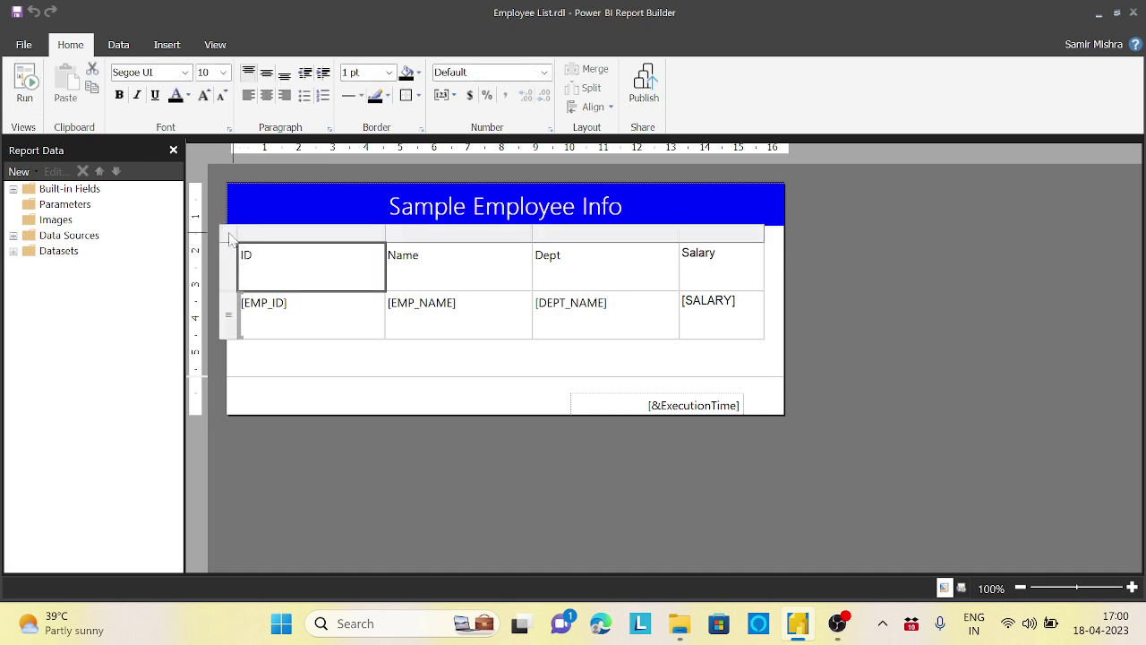
pyautogui.rightClick(232, 242)
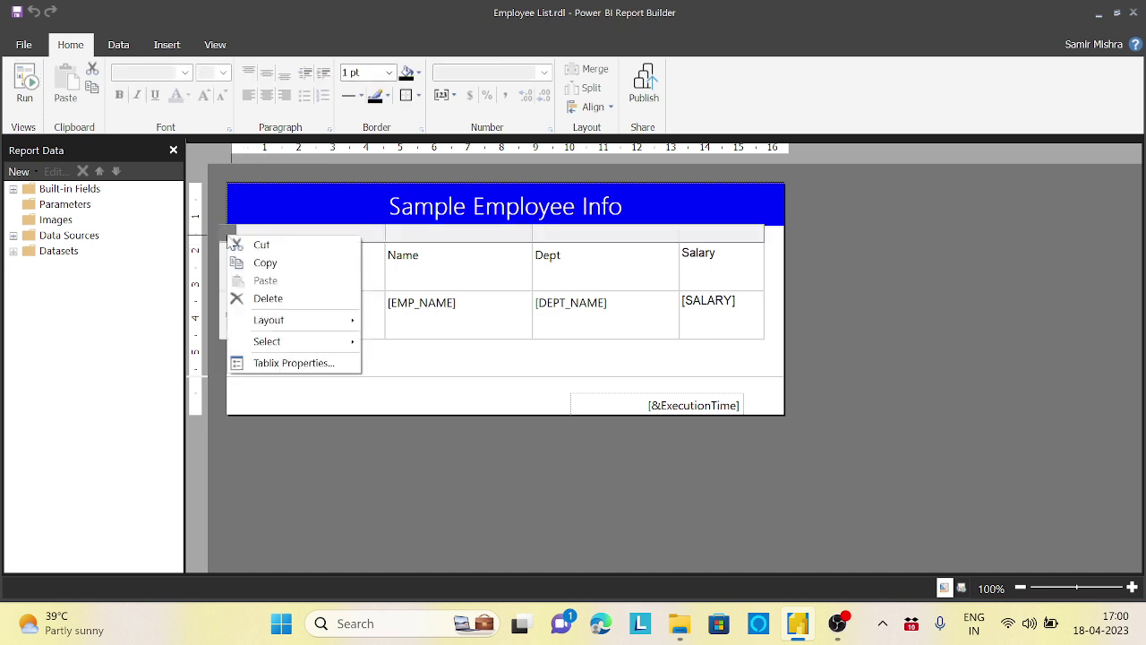
pyautogui.click(278, 369)
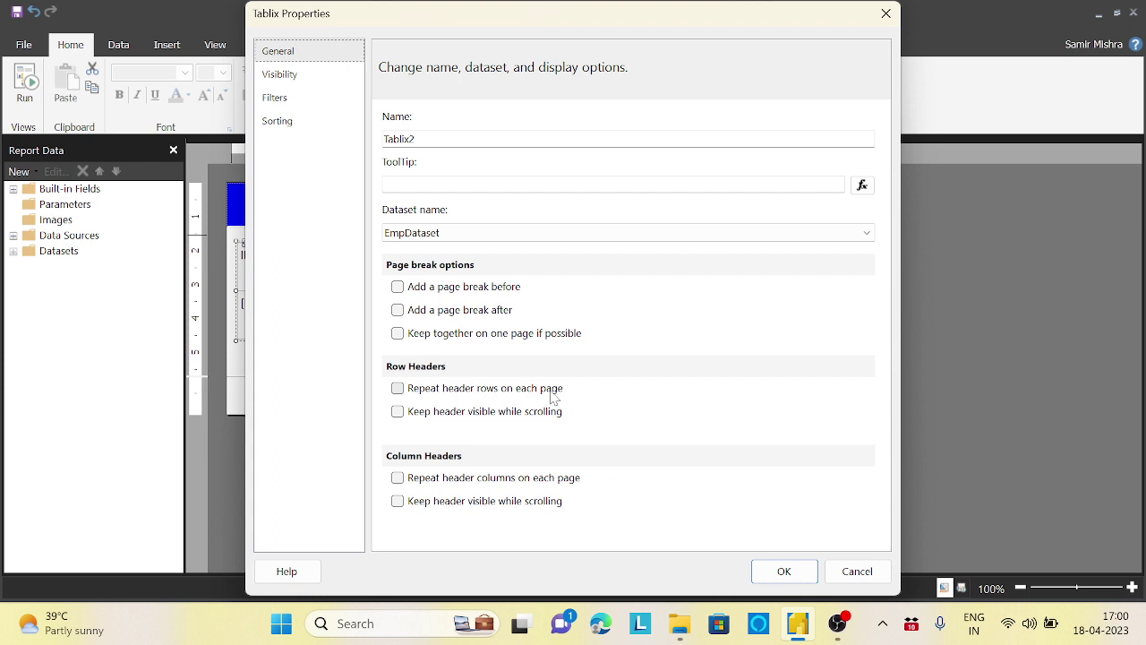
# Enable 'Repeat header rows on each page' for Tablix2 and confirm with OK
pyautogui.click(400, 390)
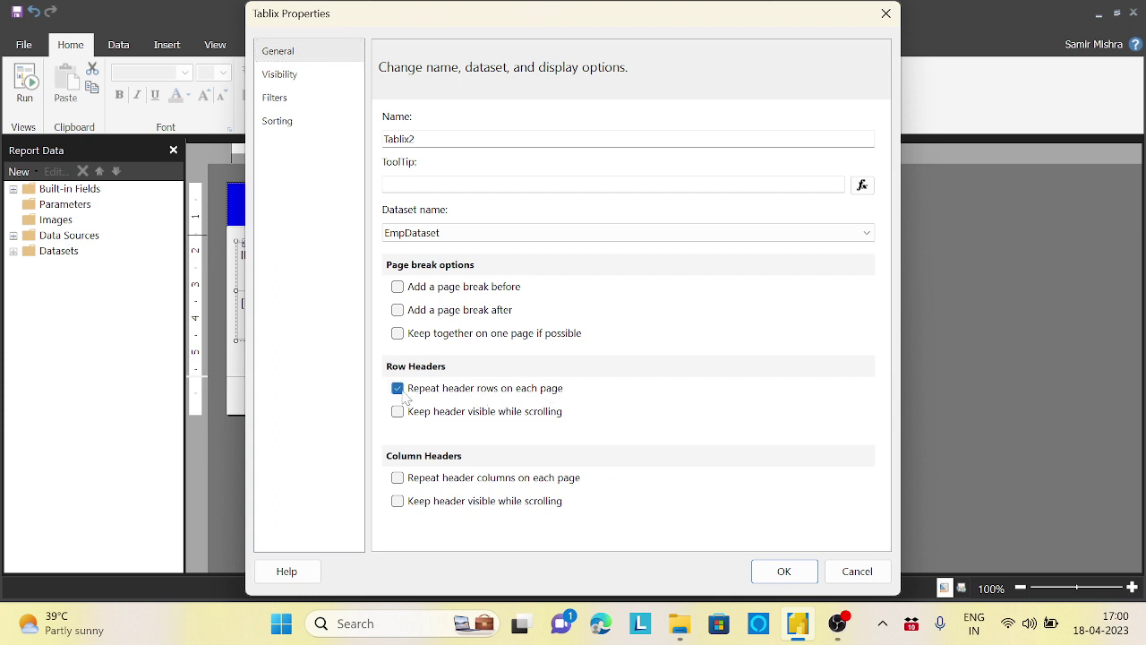
pyautogui.click(782, 576)
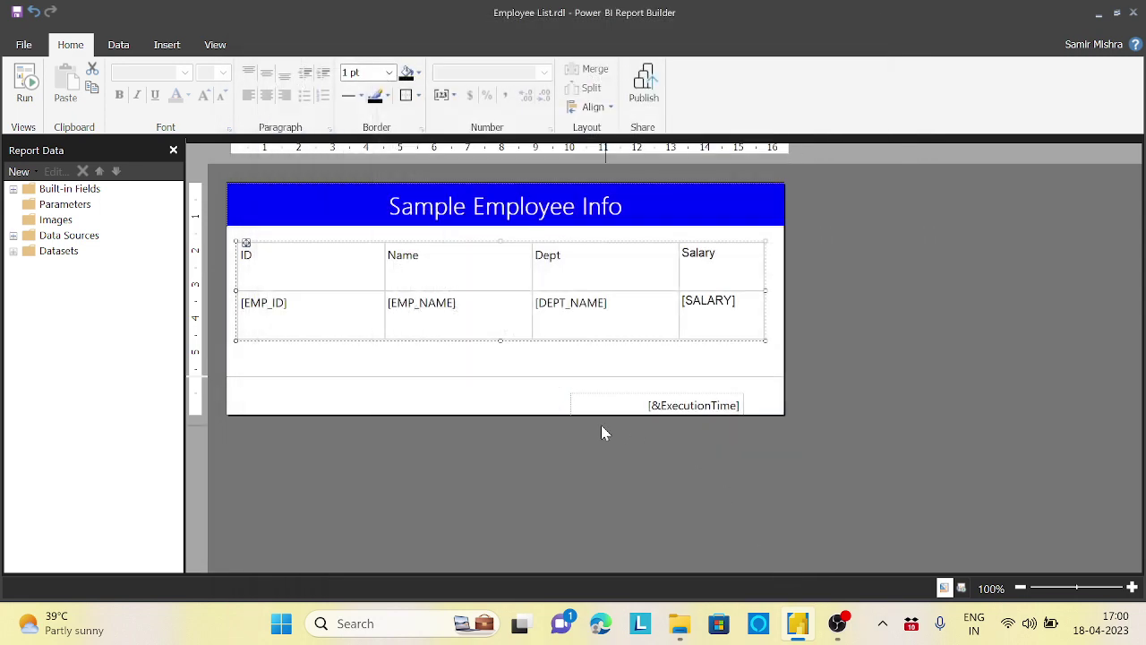
pyautogui.click(25, 86)
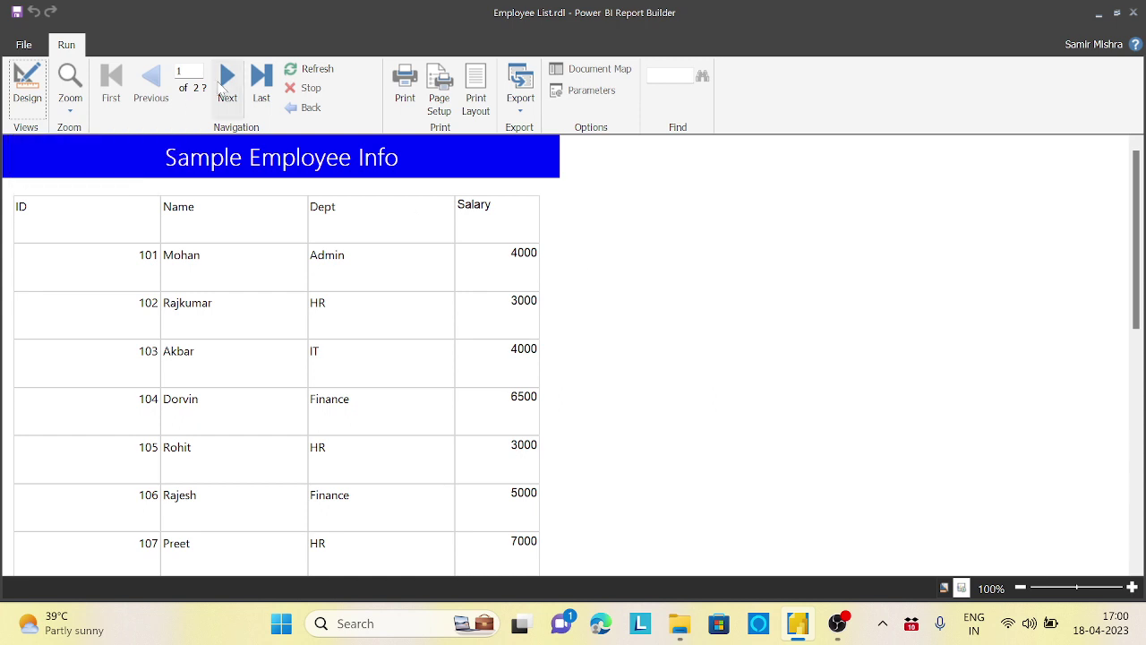
pyautogui.click(227, 80)
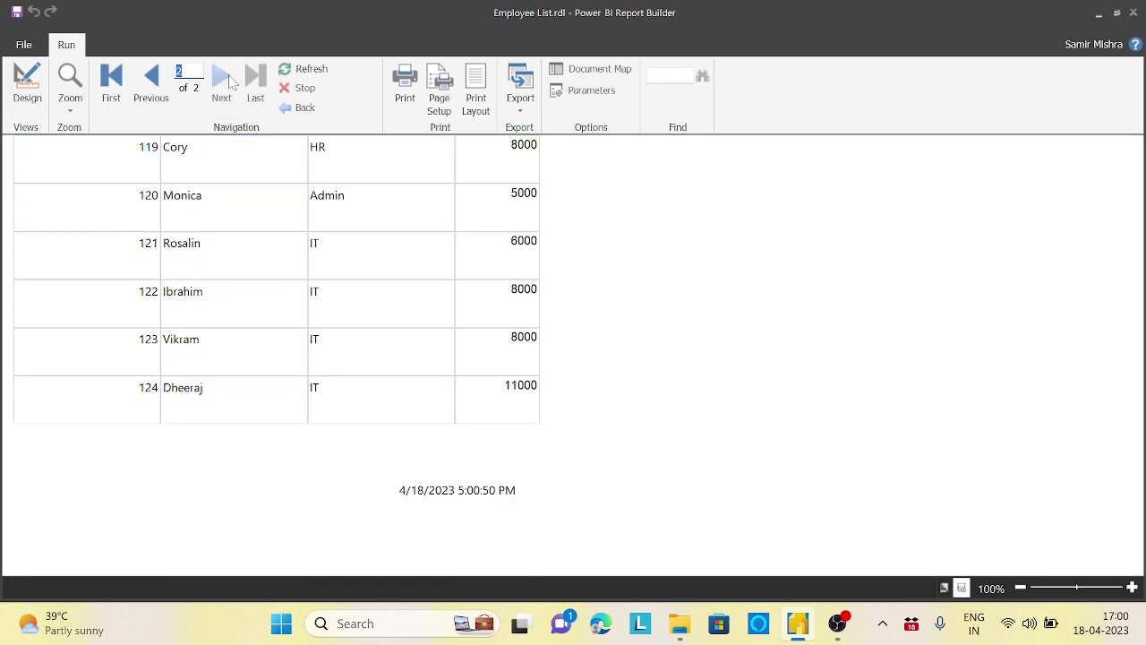
pyautogui.click(150, 80)
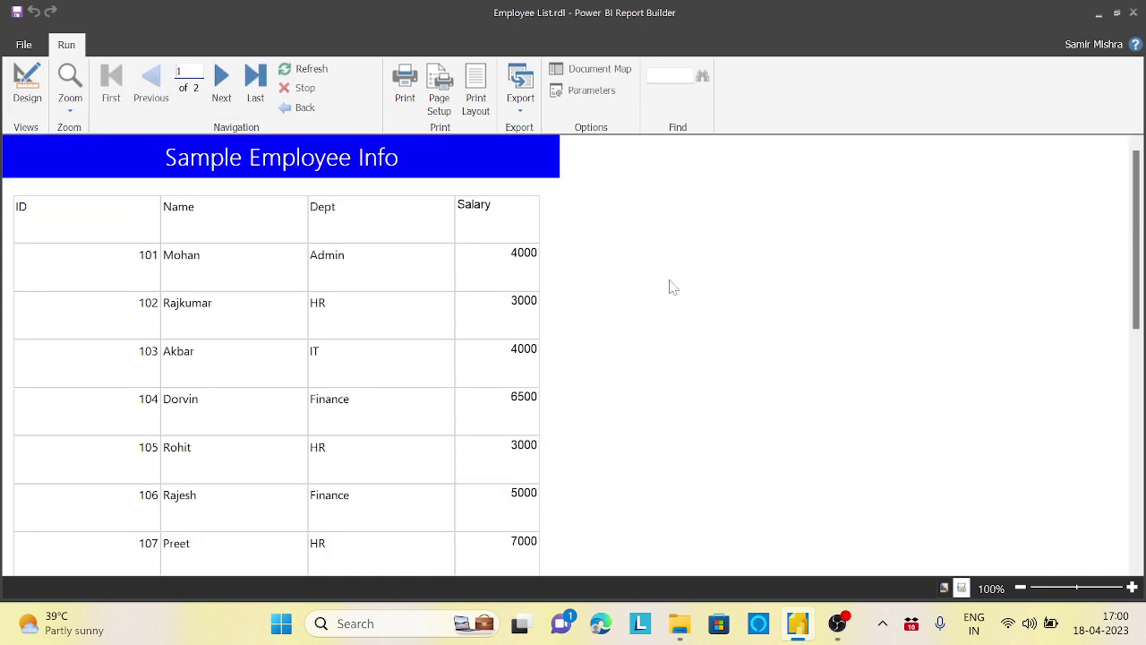
pyautogui.scroll(-10, 673, 287)
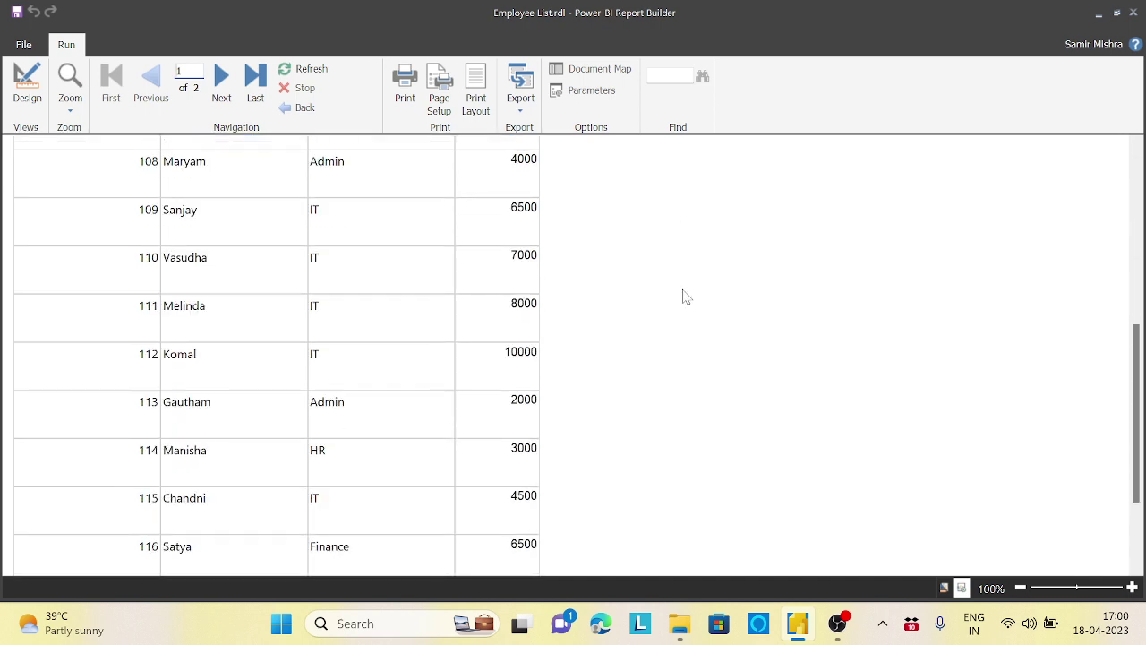
pyautogui.scroll(-5, 686, 297)
pyautogui.scroll(8, 685, 297)
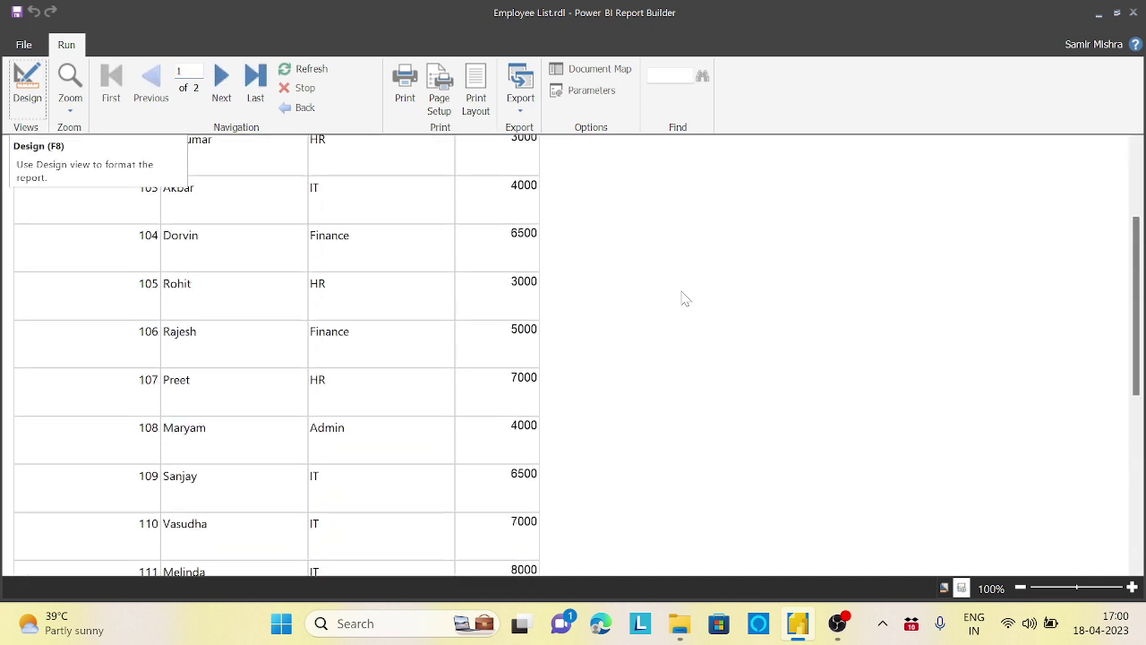
pyautogui.scroll(4, 681, 295)
pyautogui.click(27, 85)
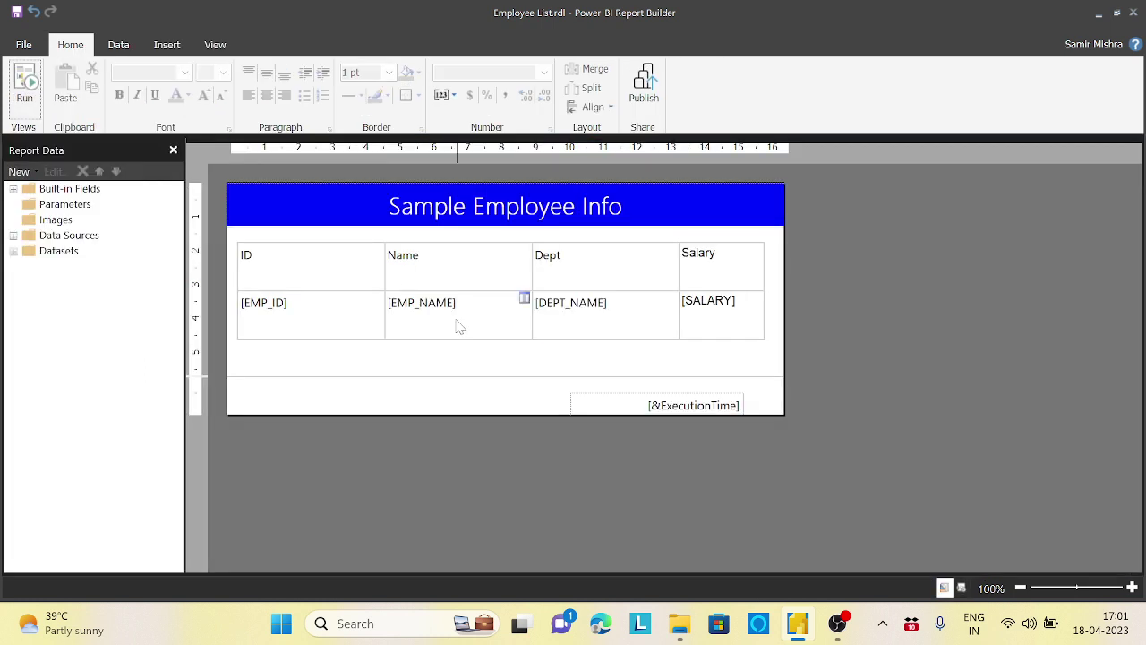
# Reopen Tablix2's properties, clear 'Repeat header rows on each page' and close the dialog
pyautogui.click(255, 246)
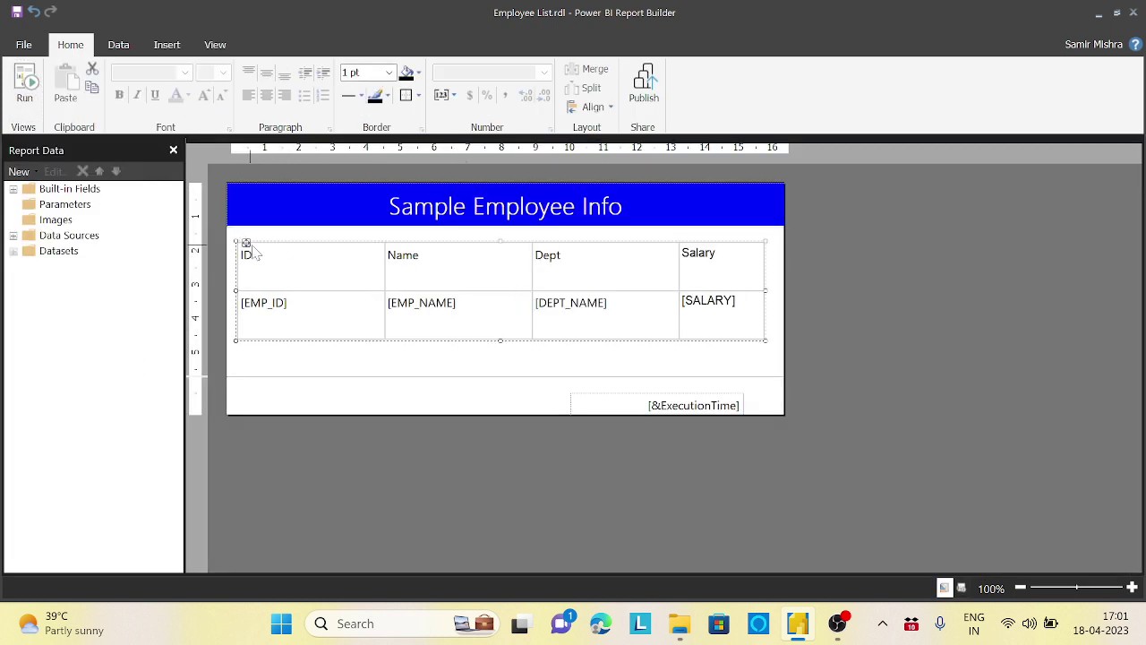
pyautogui.click(317, 297)
pyautogui.rightClick(235, 242)
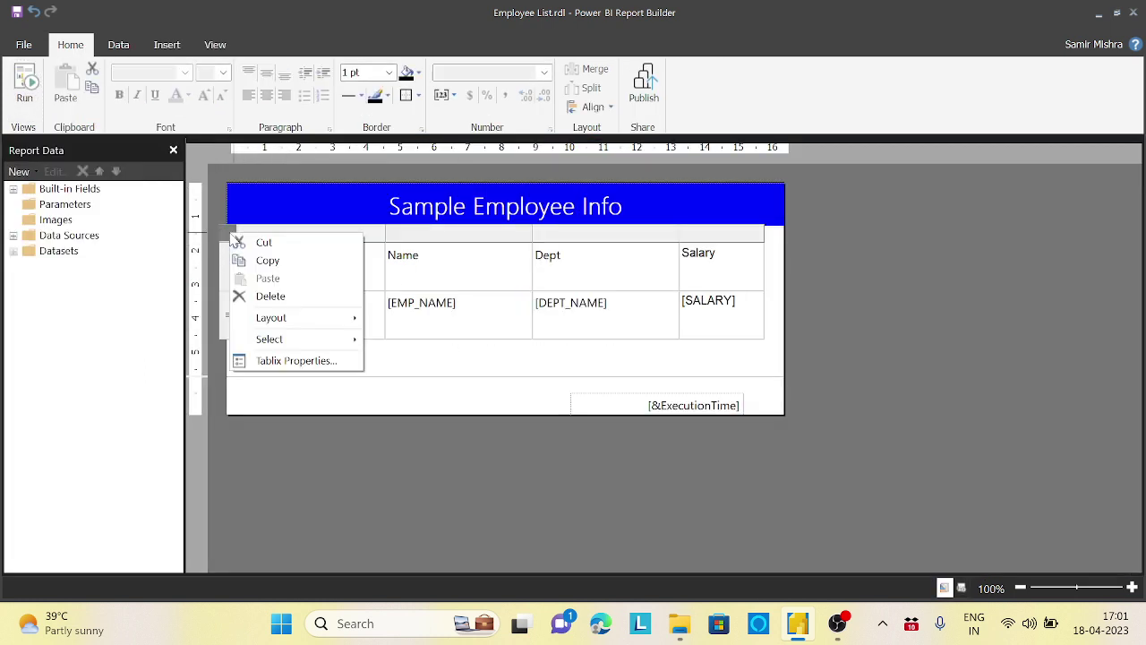
pyautogui.click(319, 361)
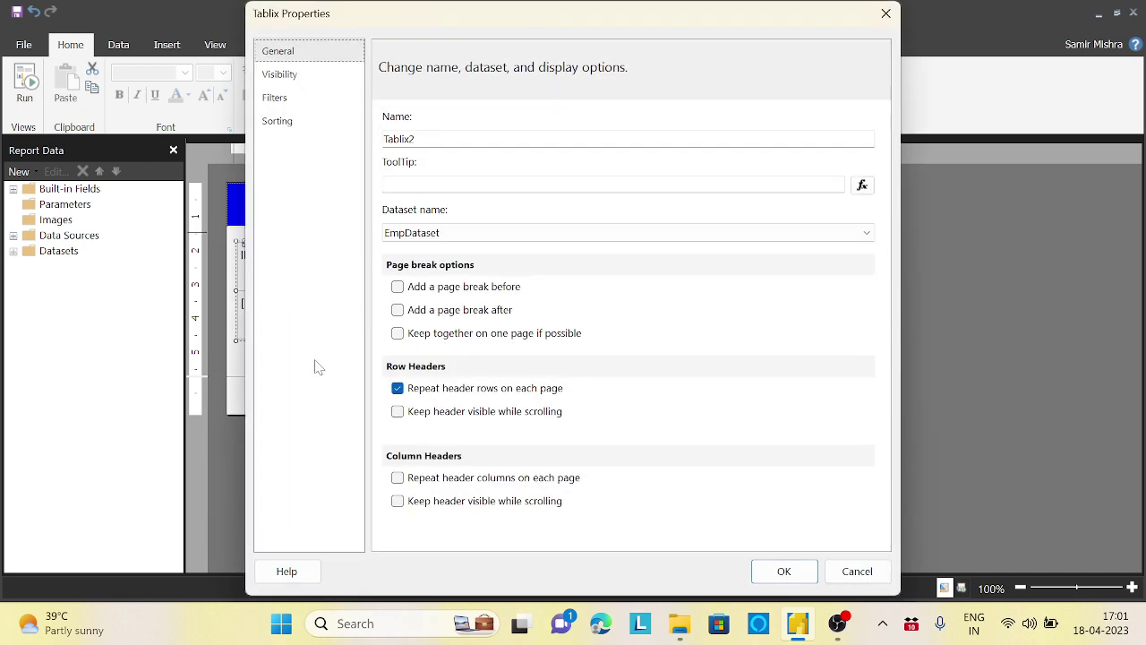
pyautogui.click(400, 389)
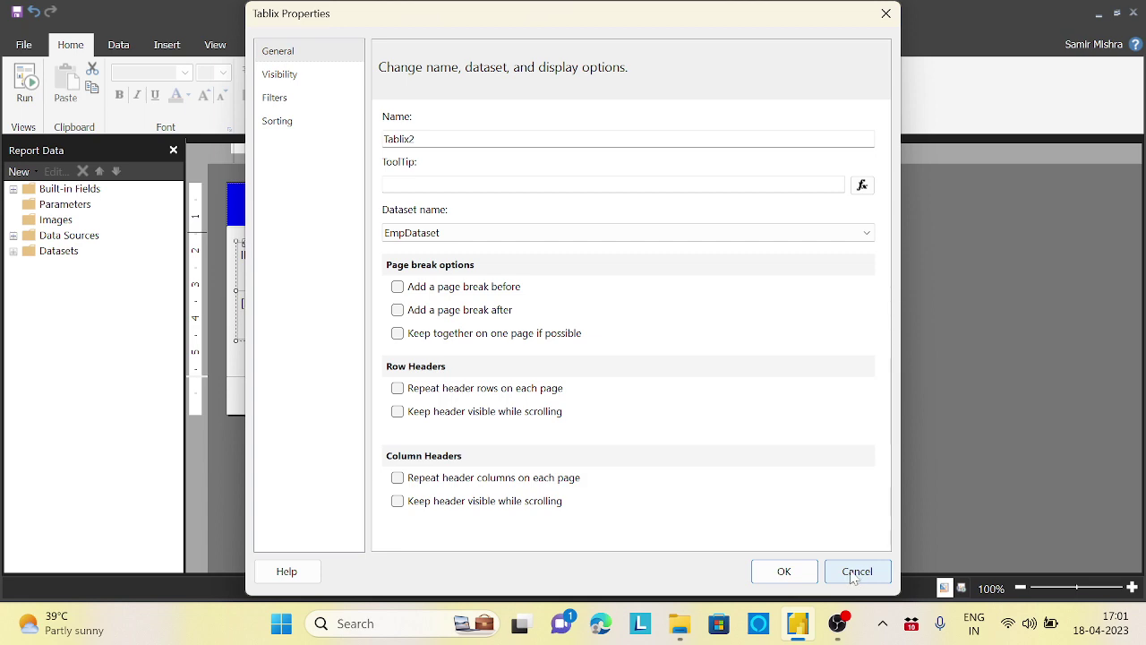
pyautogui.click(785, 572)
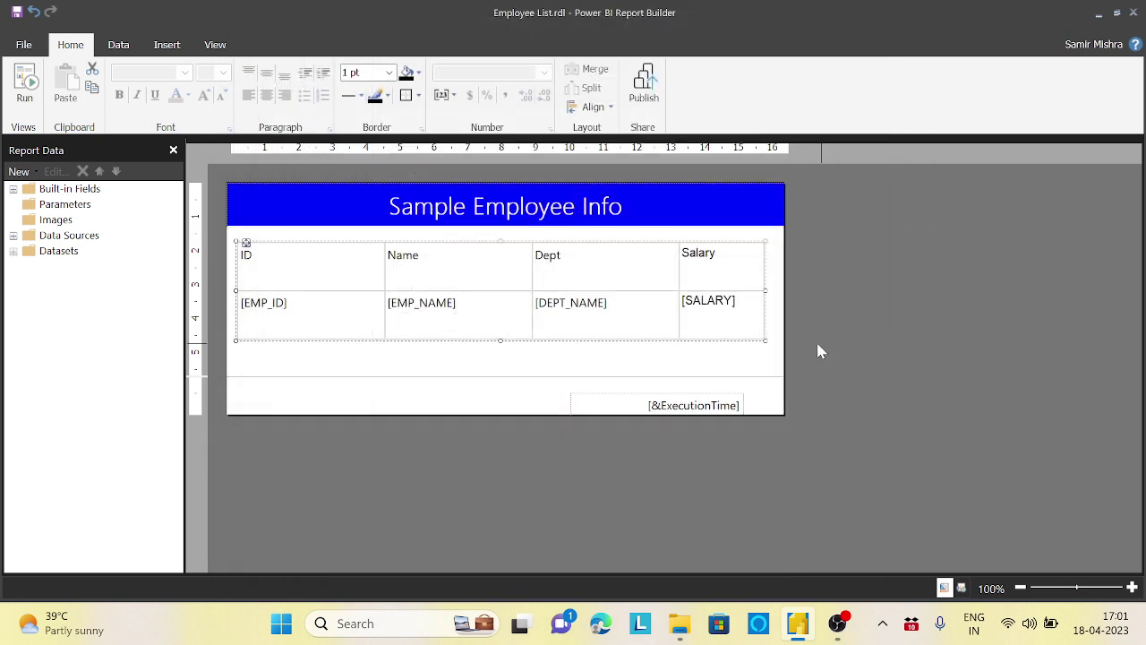
# Show the Properties pane and inspect the properties of Tablix2 and its ID header cell
pyautogui.click(215, 44)
pyautogui.click(92, 67)
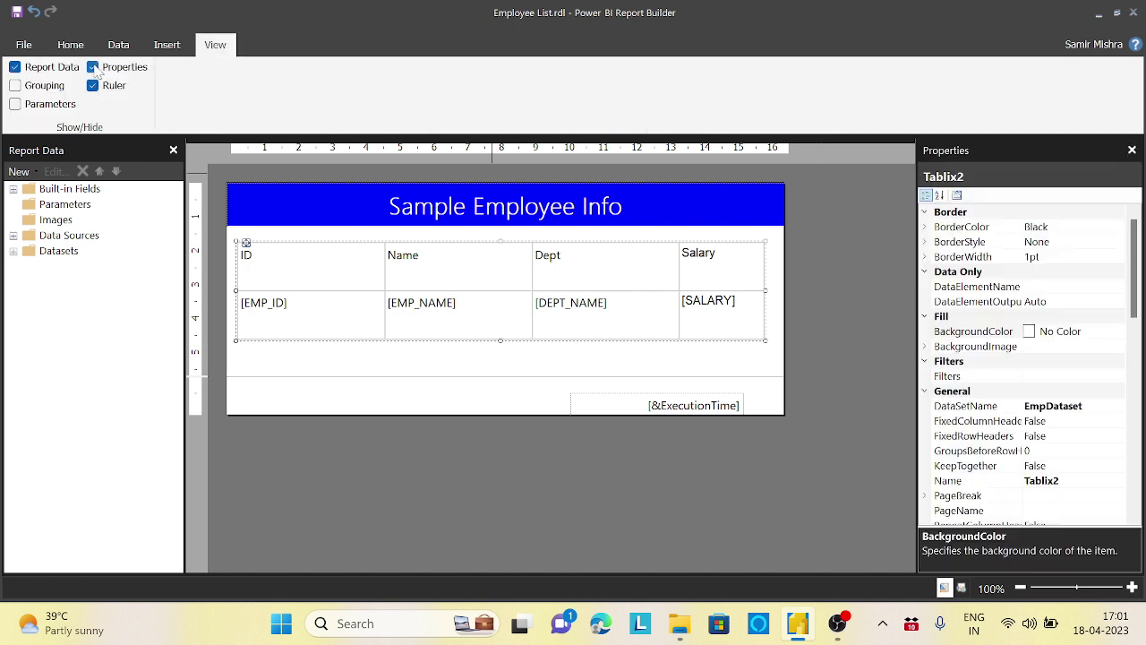
pyautogui.click(254, 236)
pyautogui.click(254, 253)
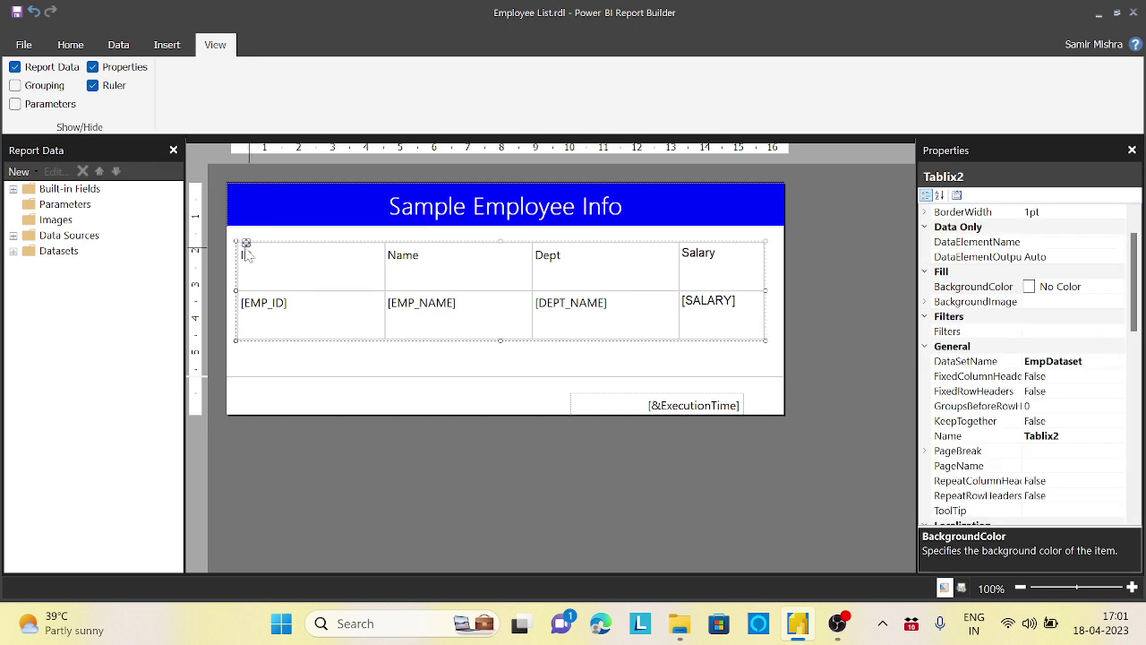
pyautogui.click(250, 256)
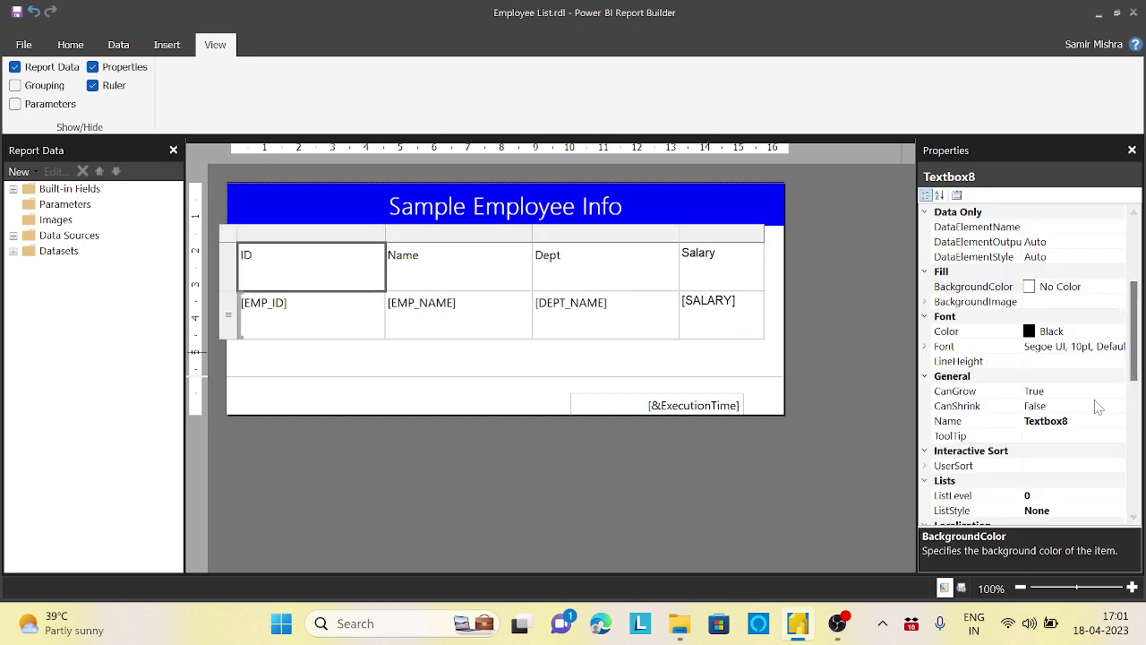
pyautogui.scroll(-8, 1100, 408)
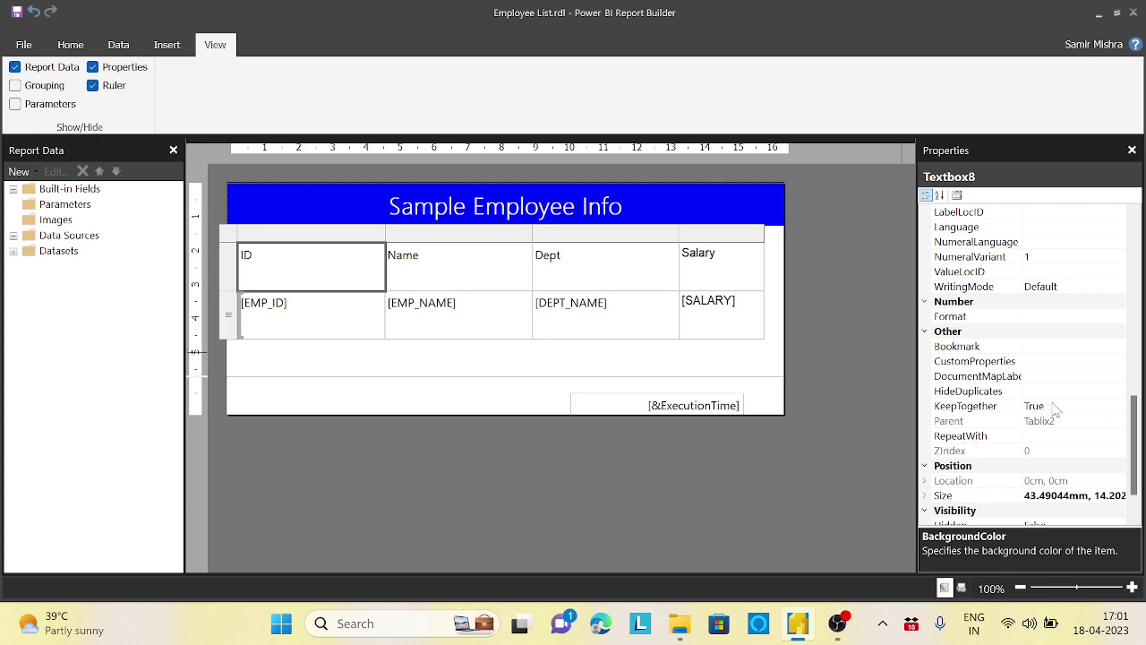
pyautogui.scroll(-1, 1055, 412)
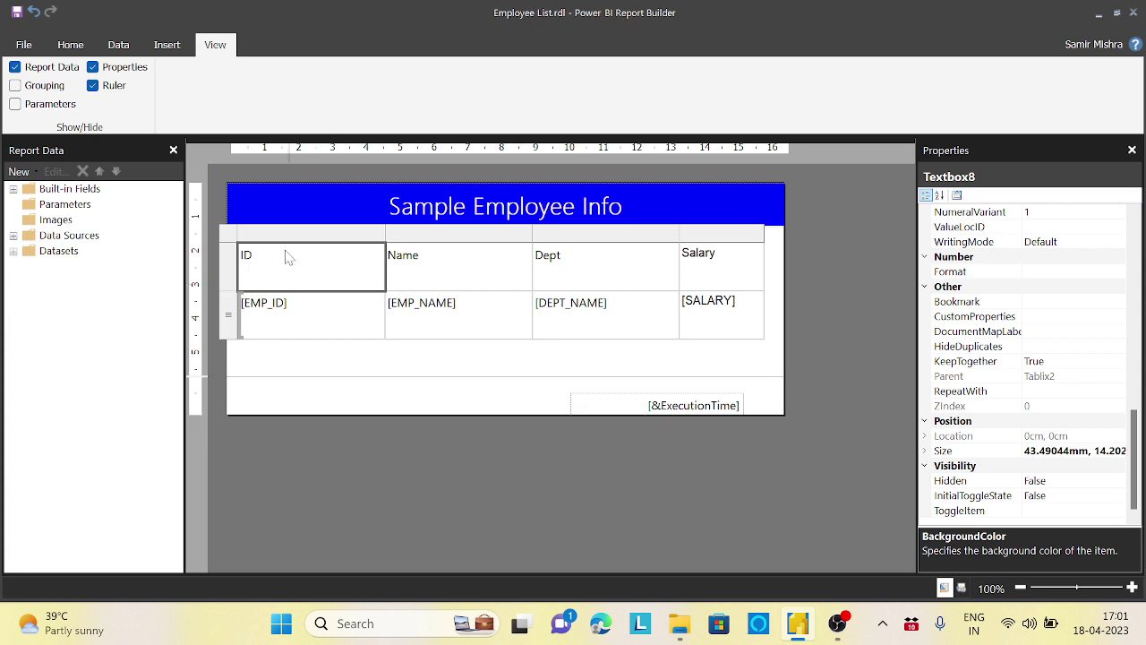
# Reopen Tablix Properties and cancel without changes, then hide and re-show the Properties pane
pyautogui.rightClick(229, 239)
pyautogui.click(289, 360)
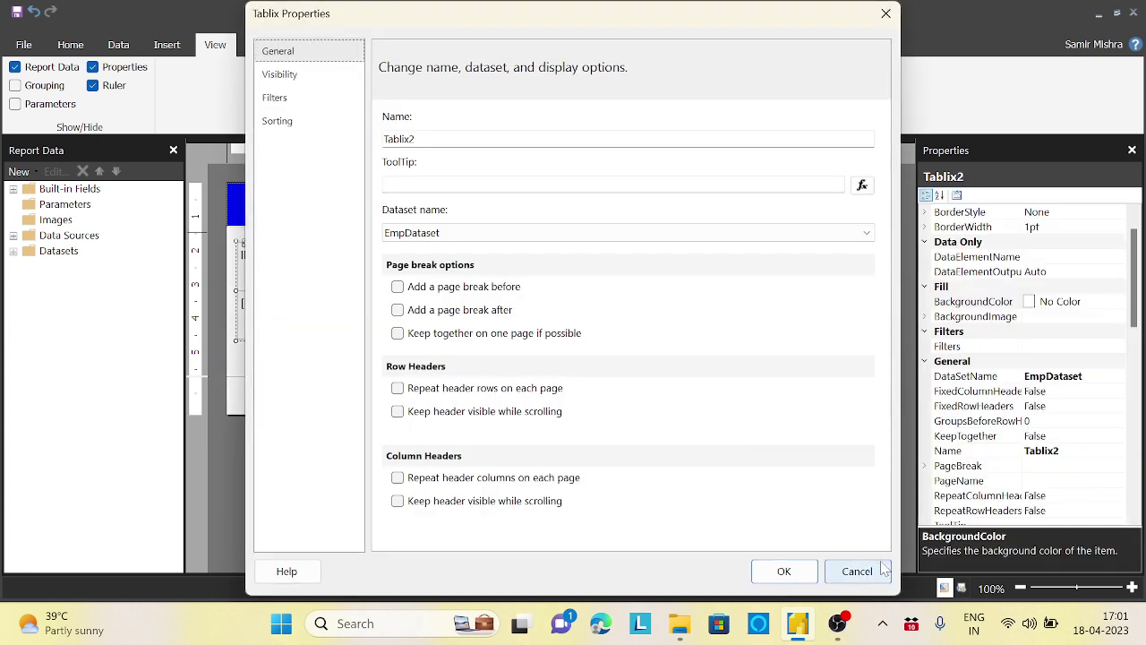
pyautogui.click(855, 570)
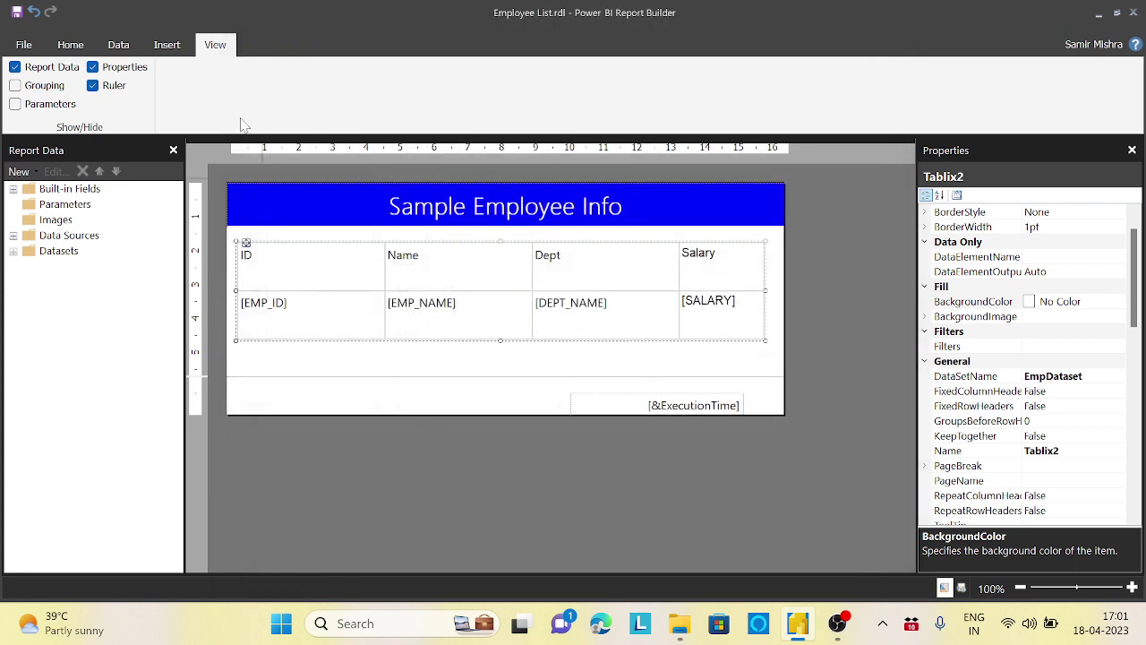
pyautogui.click(1132, 152)
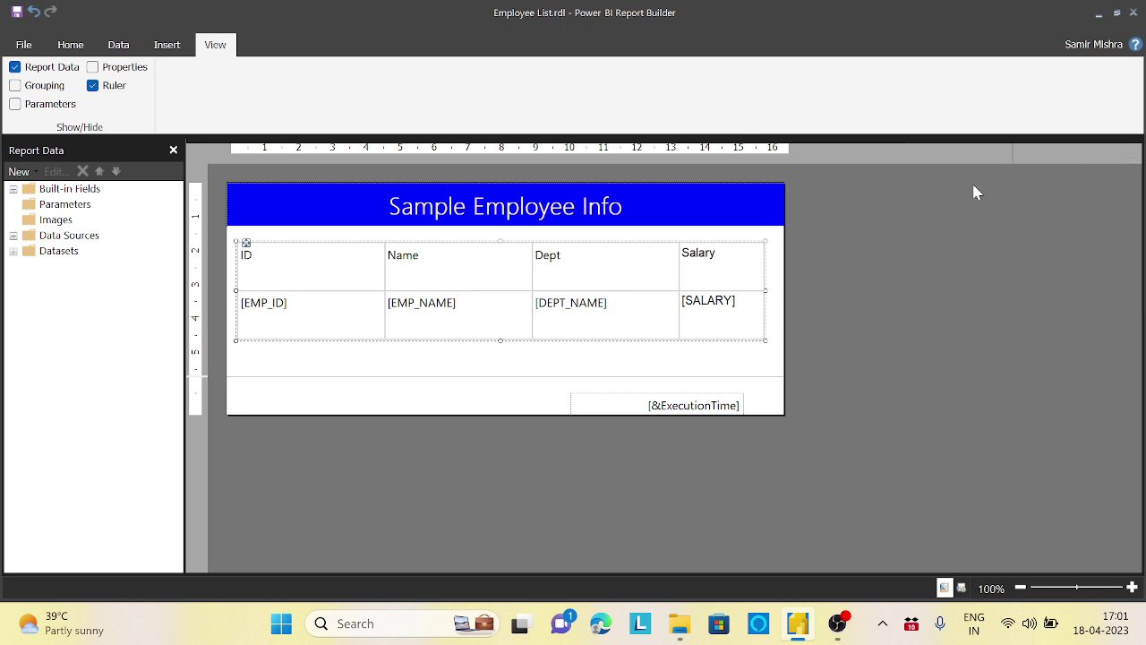
pyautogui.click(93, 68)
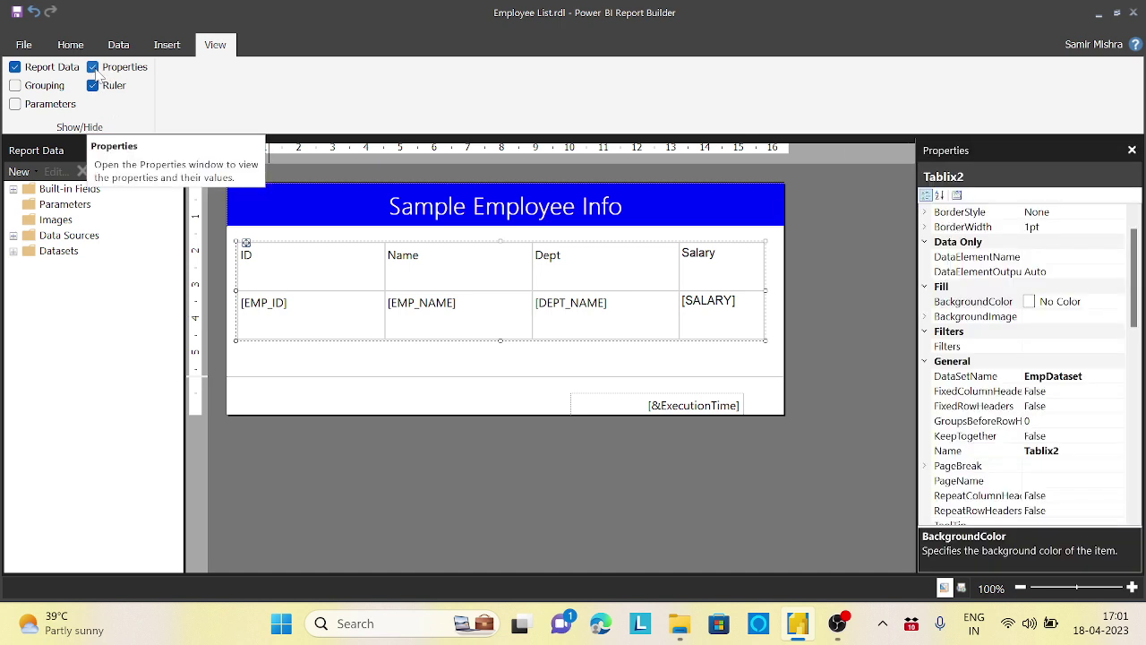
# Show the Grouping panes and inspect the (Details) row group and Tablix2 properties
pyautogui.click(15, 85)
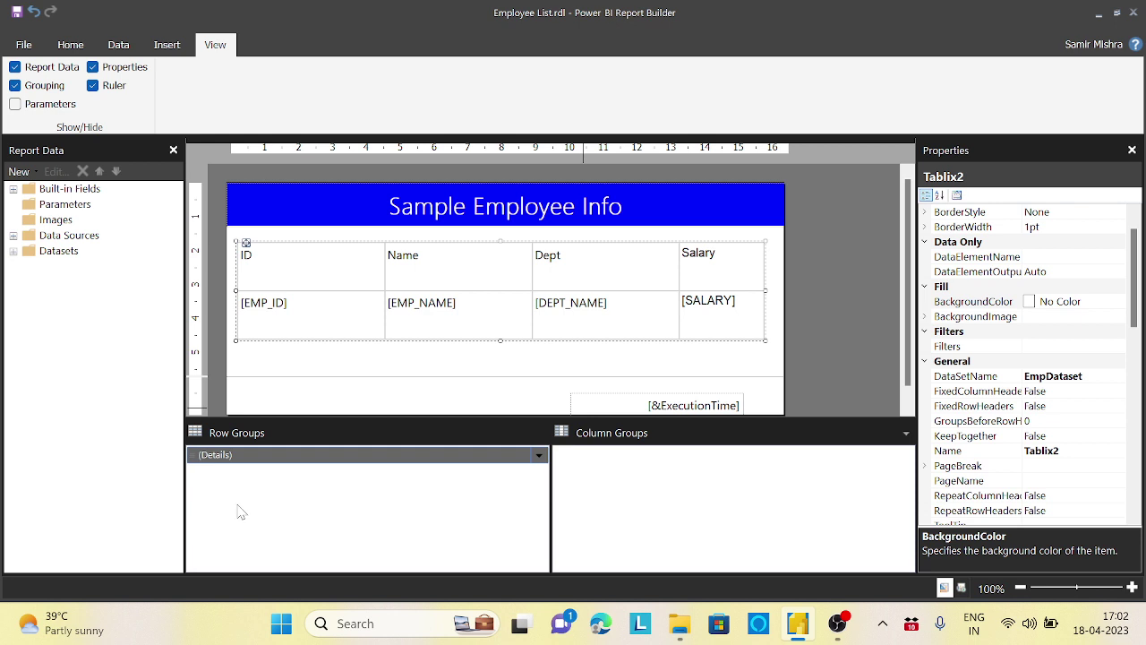
pyautogui.click(217, 459)
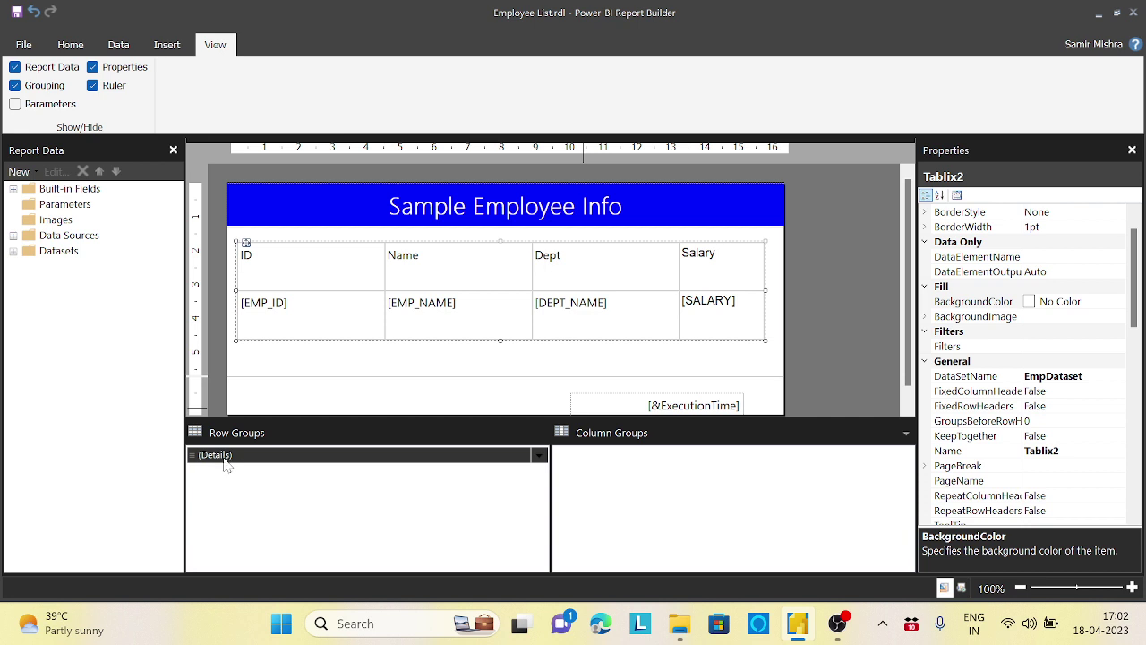
pyautogui.click(222, 459)
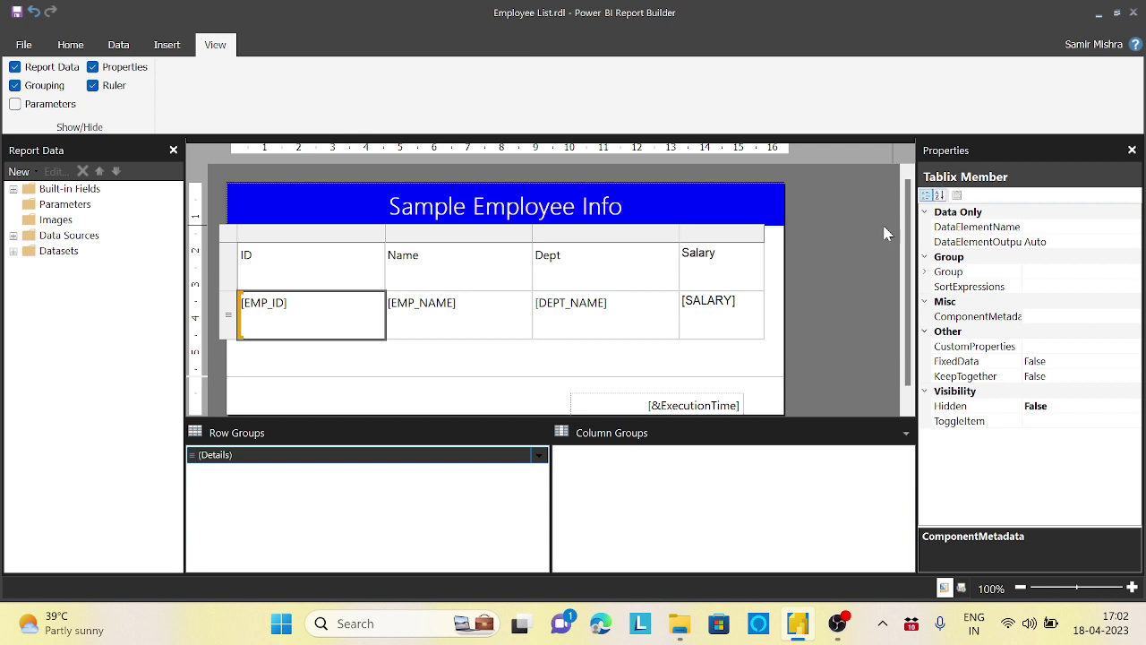
pyautogui.click(233, 235)
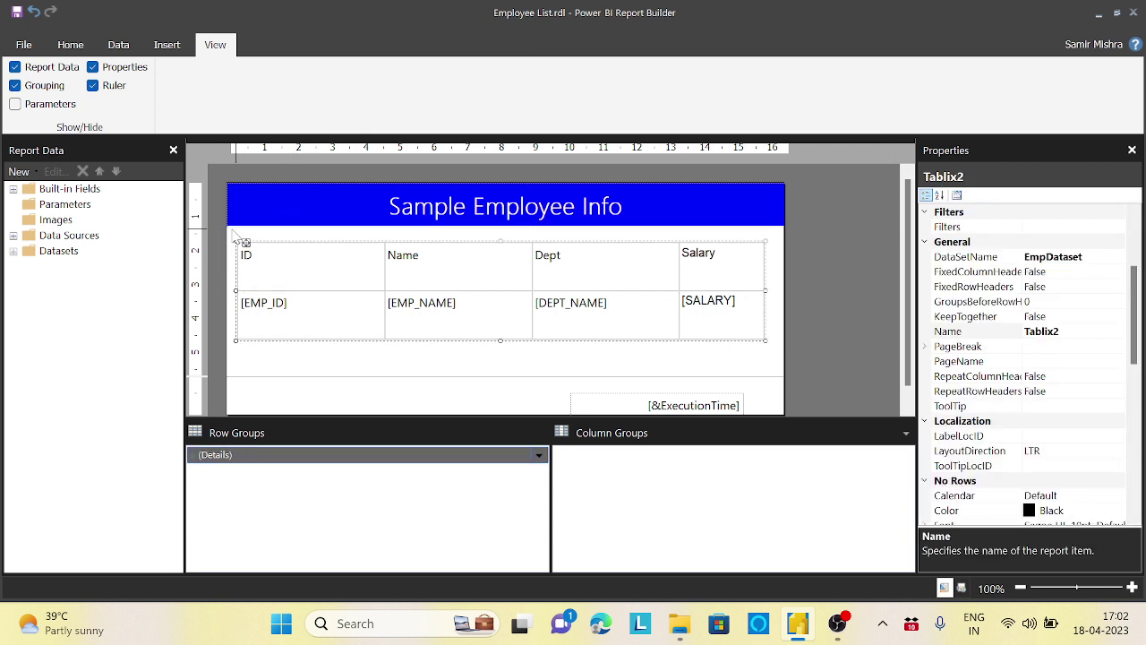
pyautogui.doubleClick(243, 255)
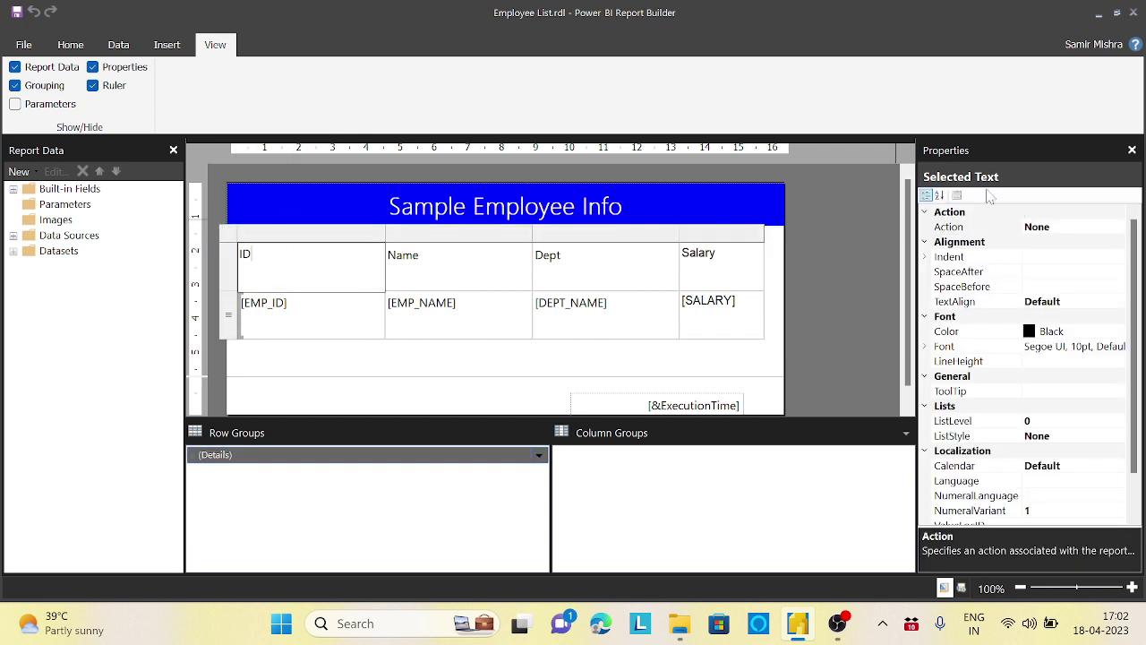
pyautogui.click(231, 240)
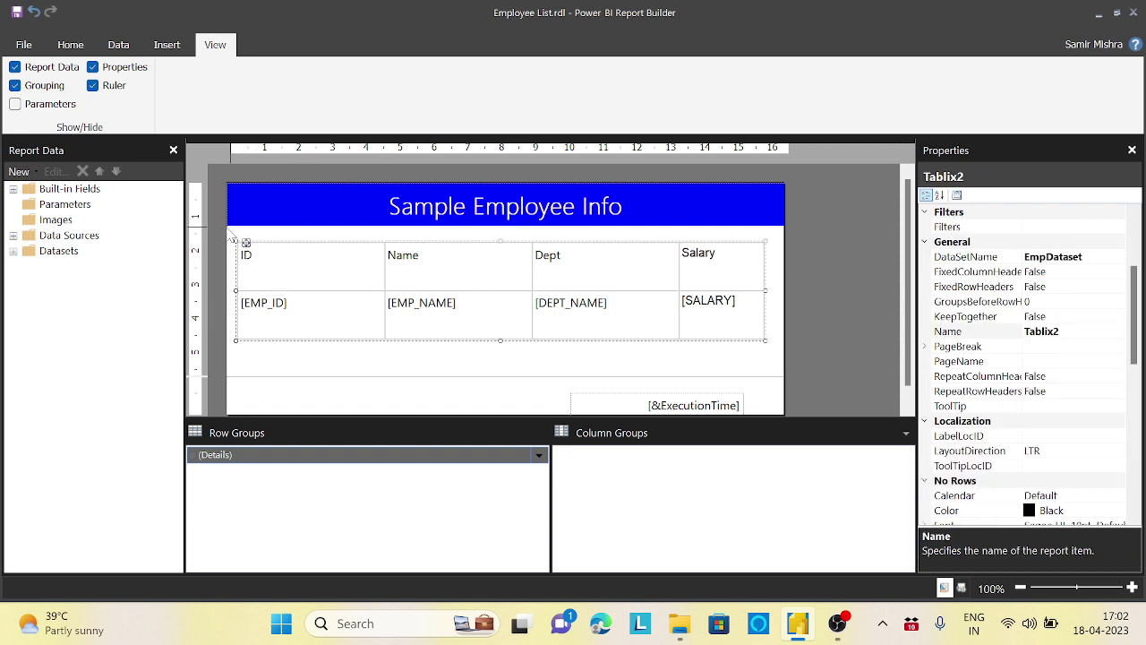
pyautogui.click(211, 458)
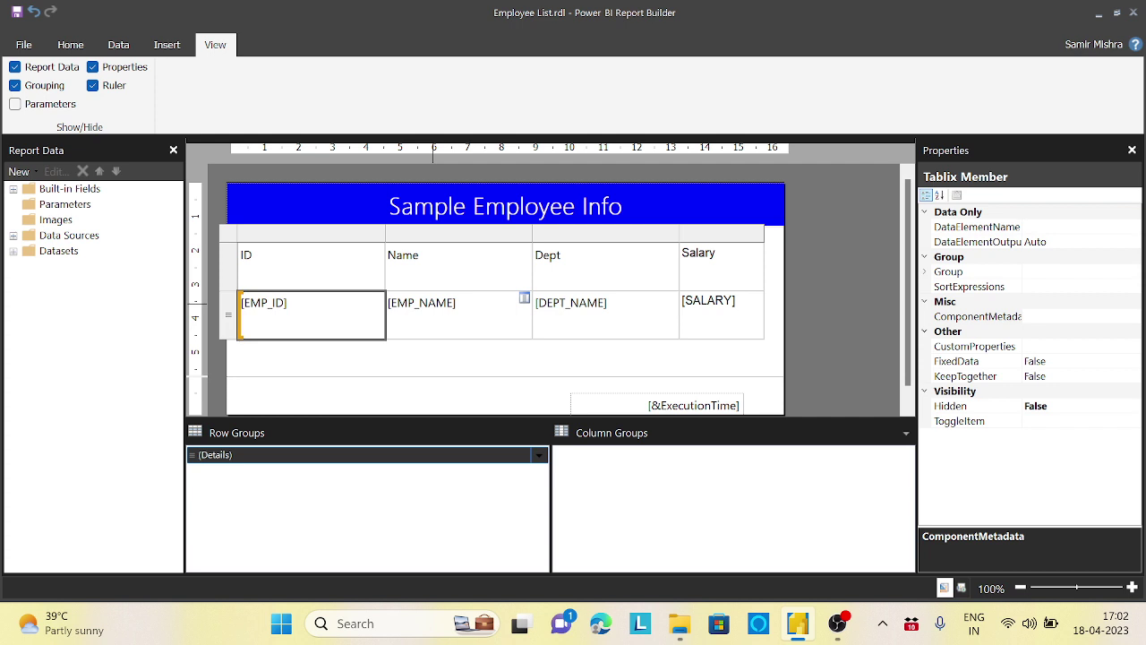
# Switch grouping to Advanced Mode and select the header row's (Static) member, showing KeepWithGroup After
pyautogui.click(906, 433)
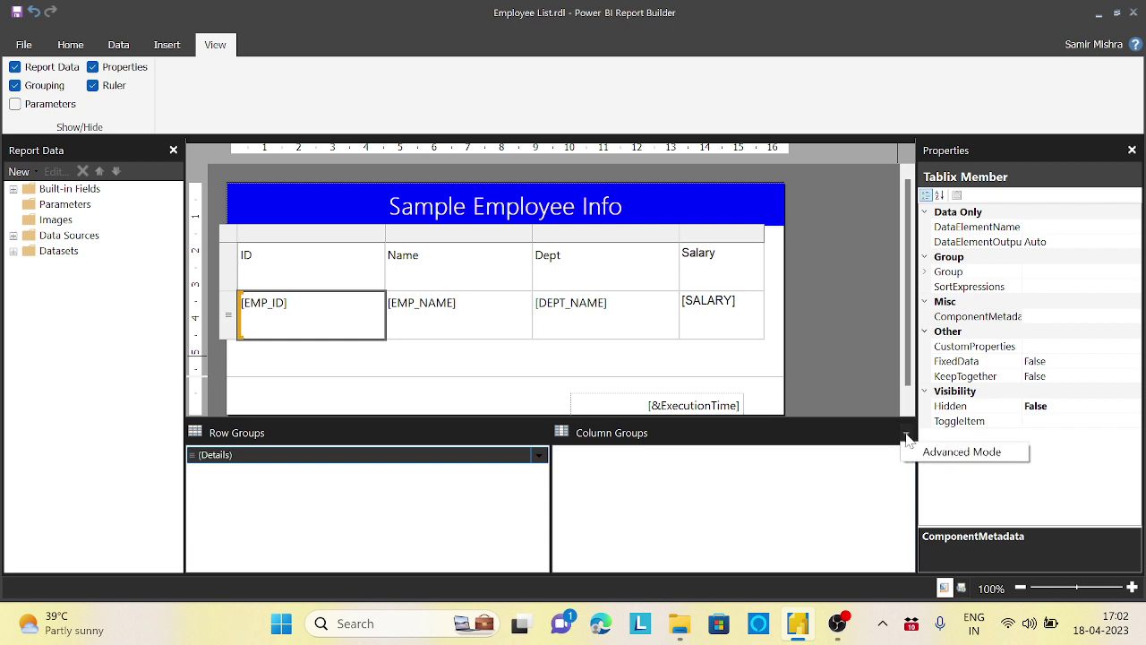
pyautogui.click(969, 458)
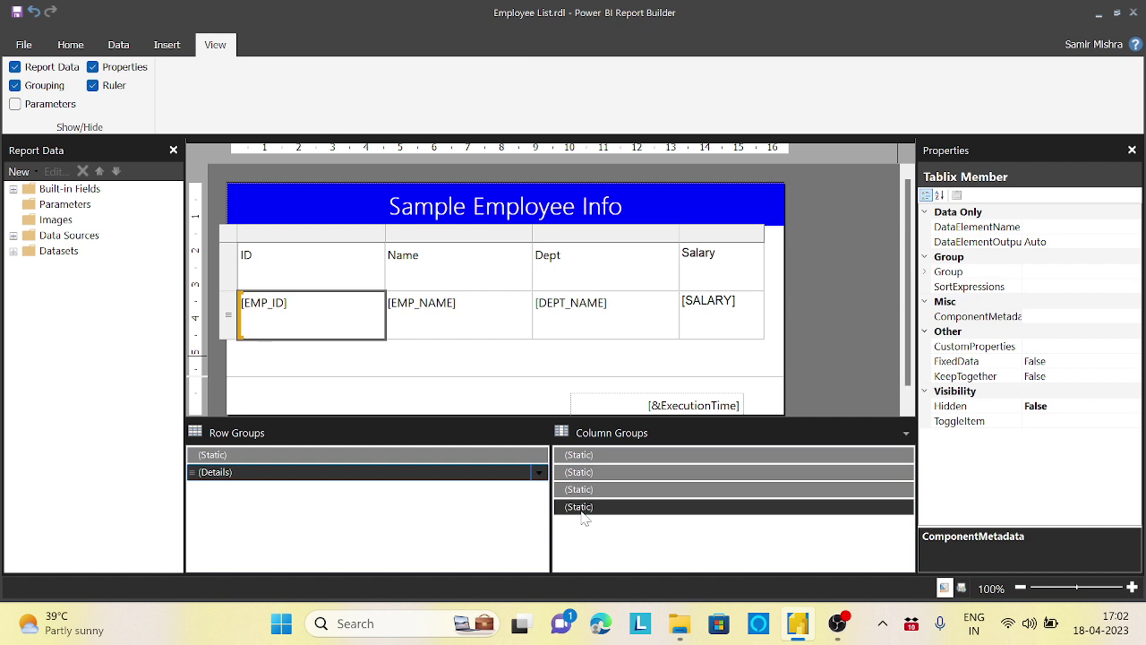
pyautogui.click(581, 457)
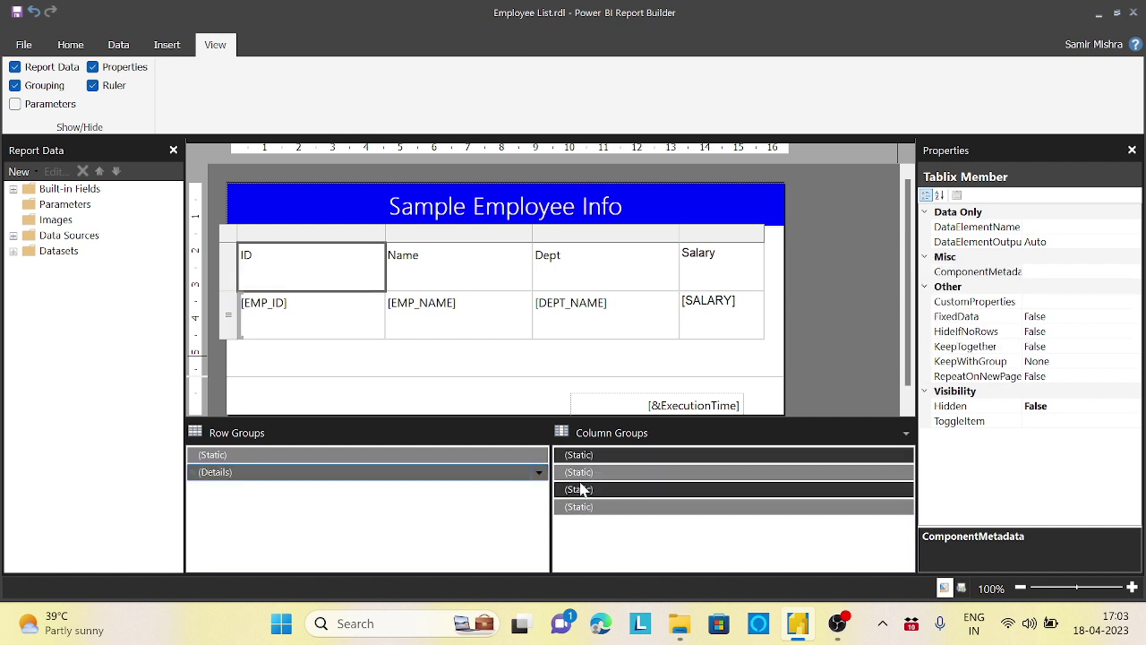
pyautogui.click(581, 472)
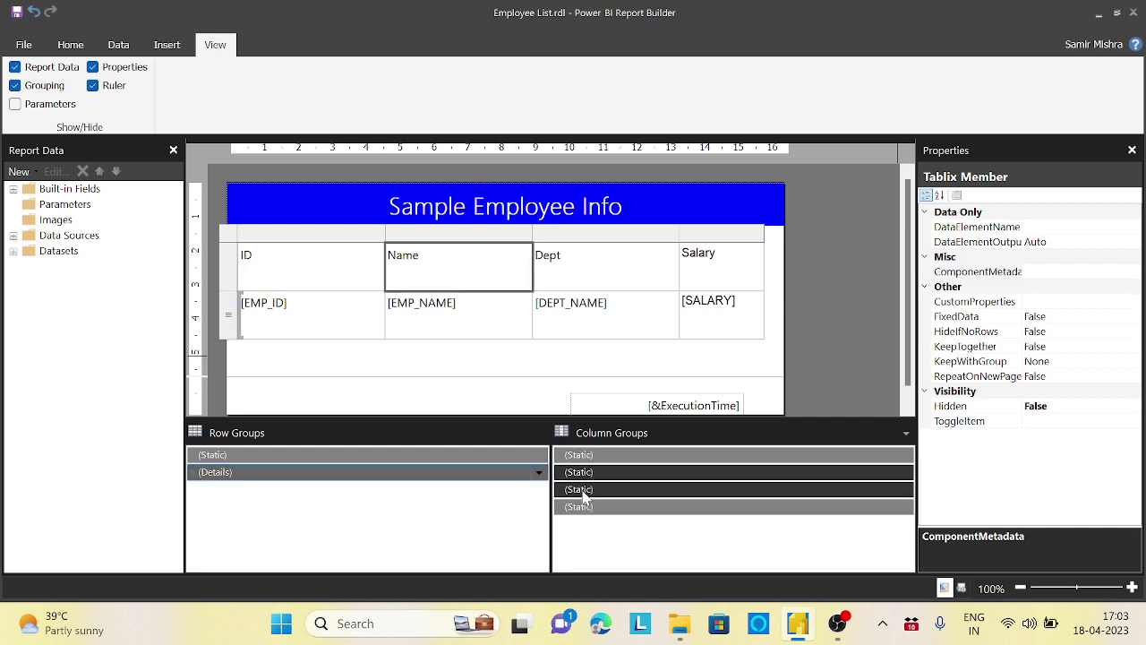
pyautogui.click(583, 493)
pyautogui.click(587, 508)
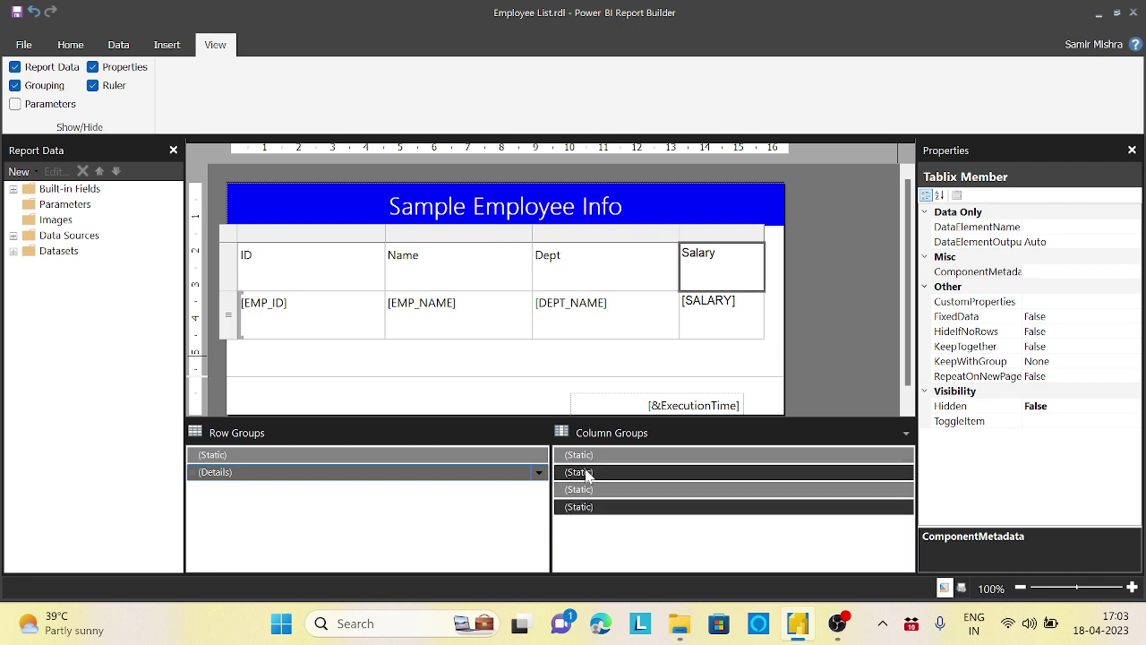
pyautogui.click(582, 455)
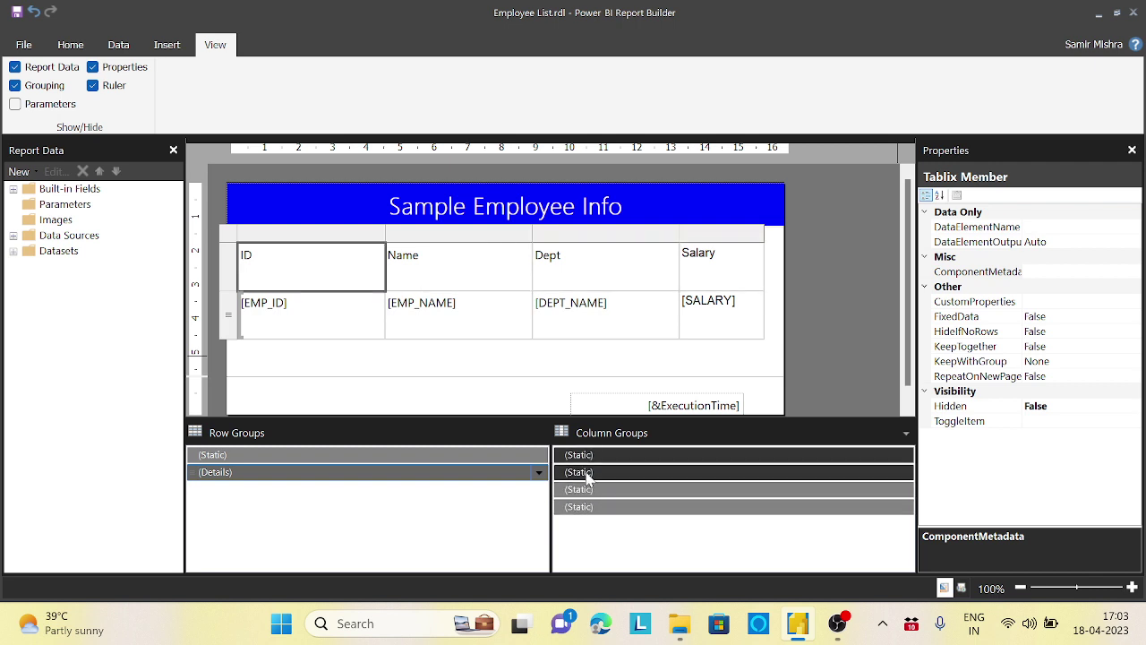
pyautogui.click(587, 475)
pyautogui.click(583, 489)
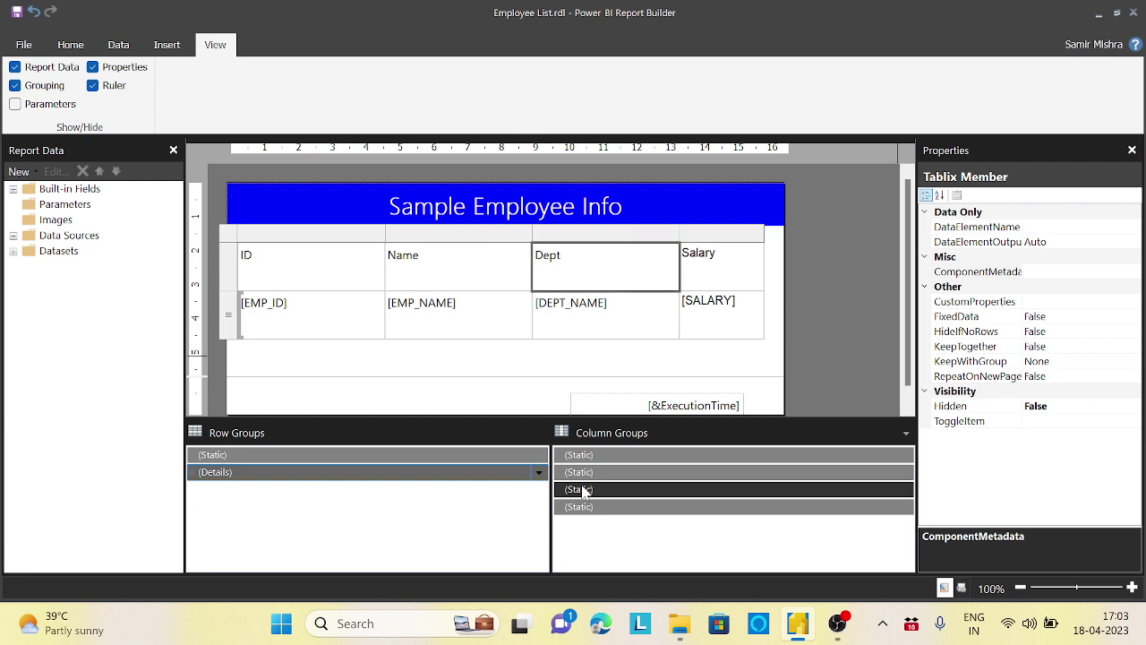
pyautogui.click(584, 508)
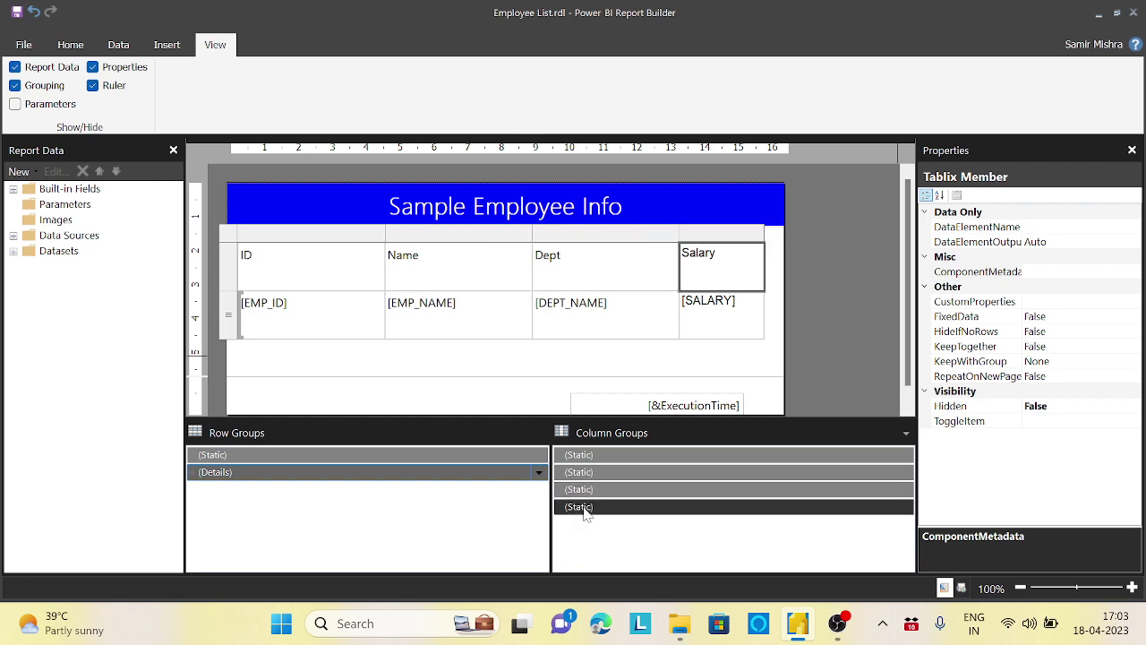
pyautogui.click(220, 456)
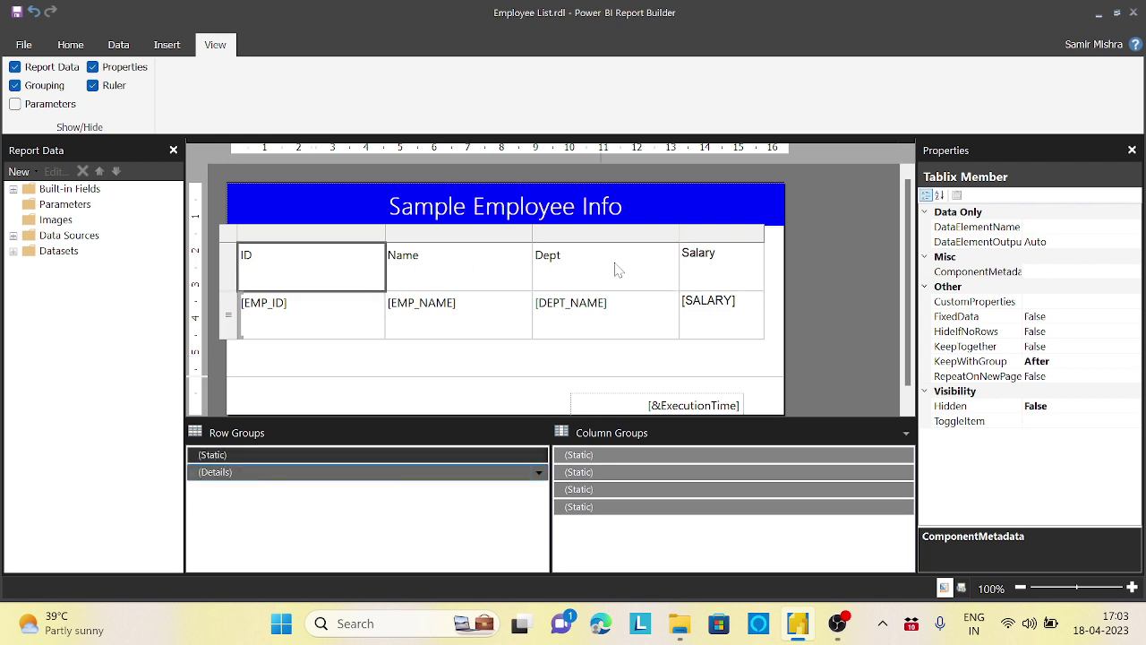
pyautogui.click(218, 473)
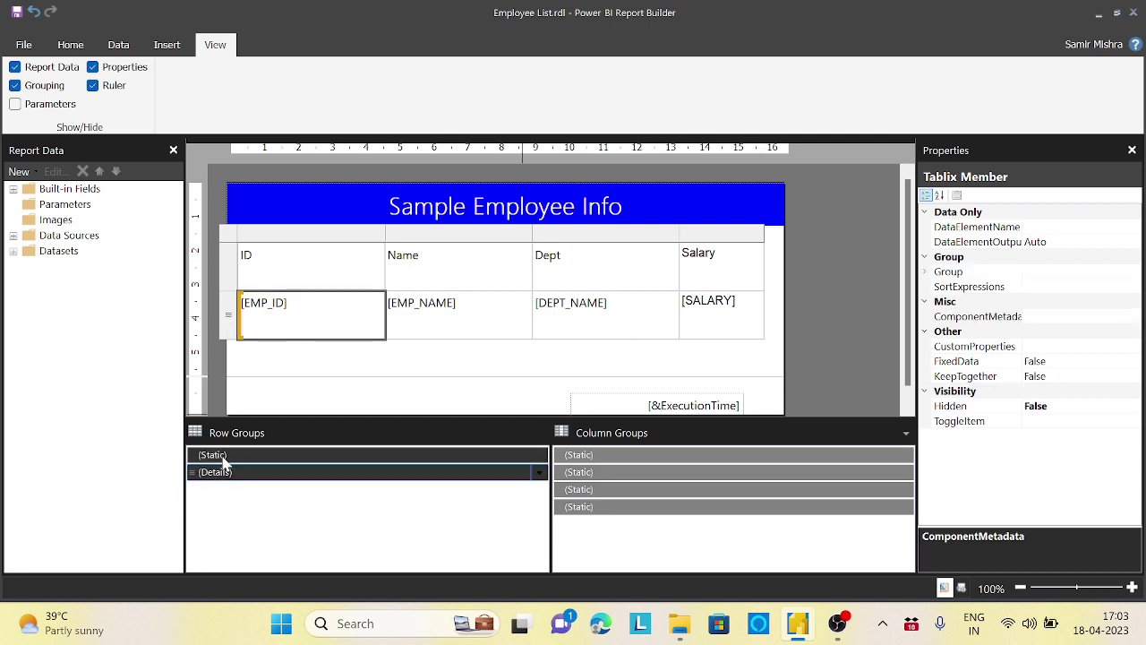
pyautogui.click(222, 457)
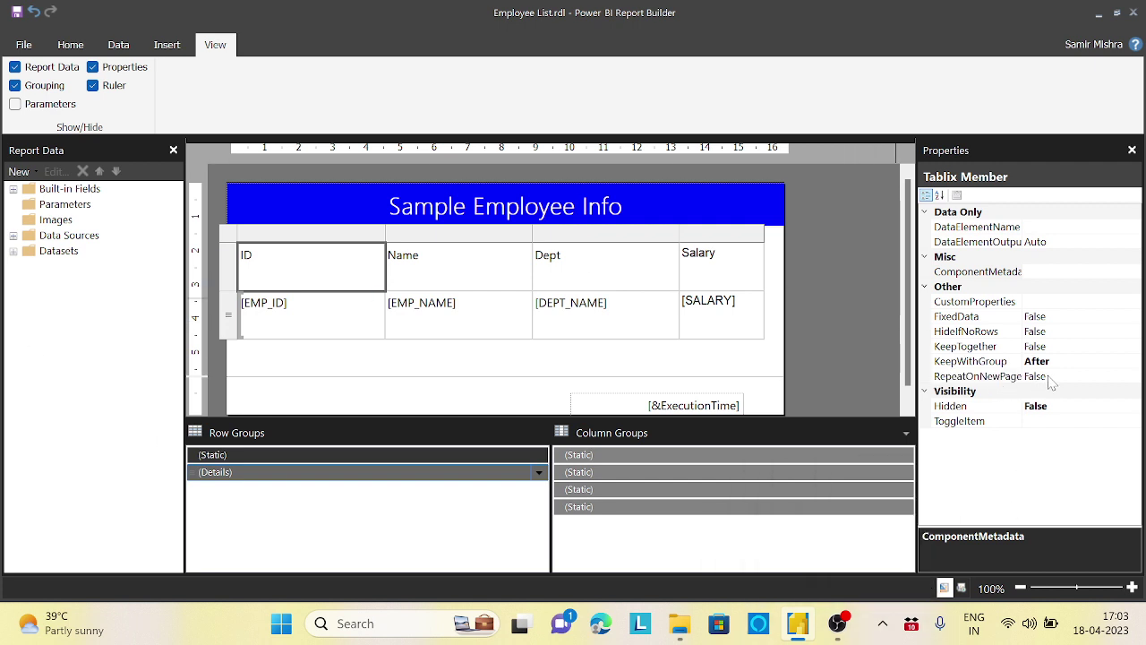
# Set the header member's RepeatOnNewPage to True and run the report preview
pyautogui.doubleClick(978, 376)
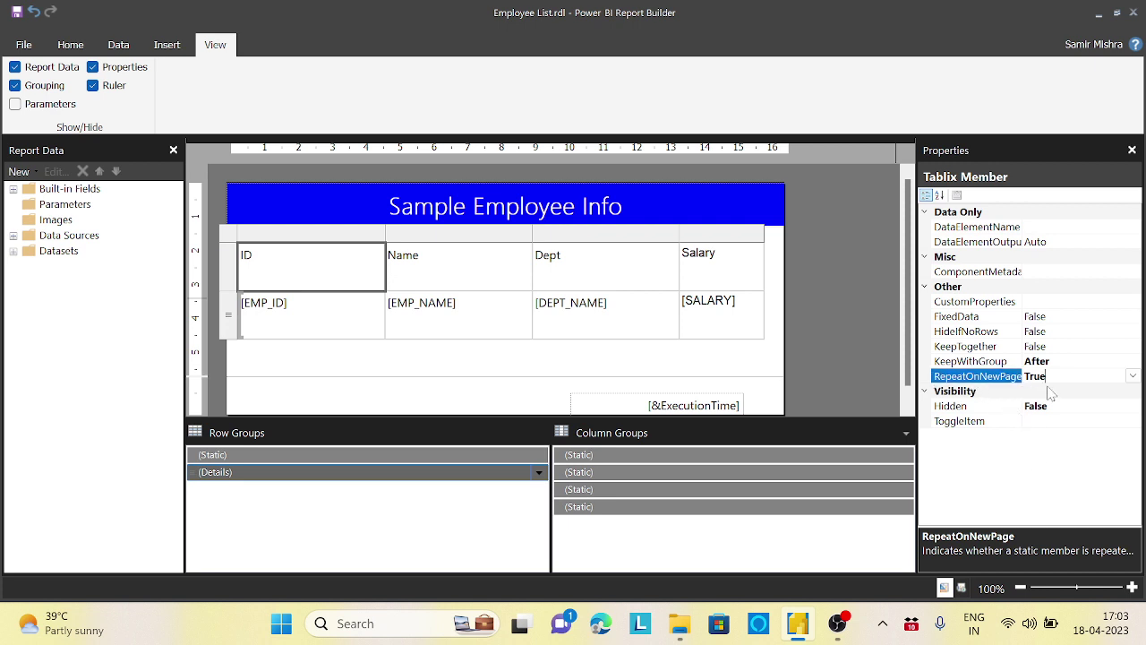
pyautogui.click(24, 45)
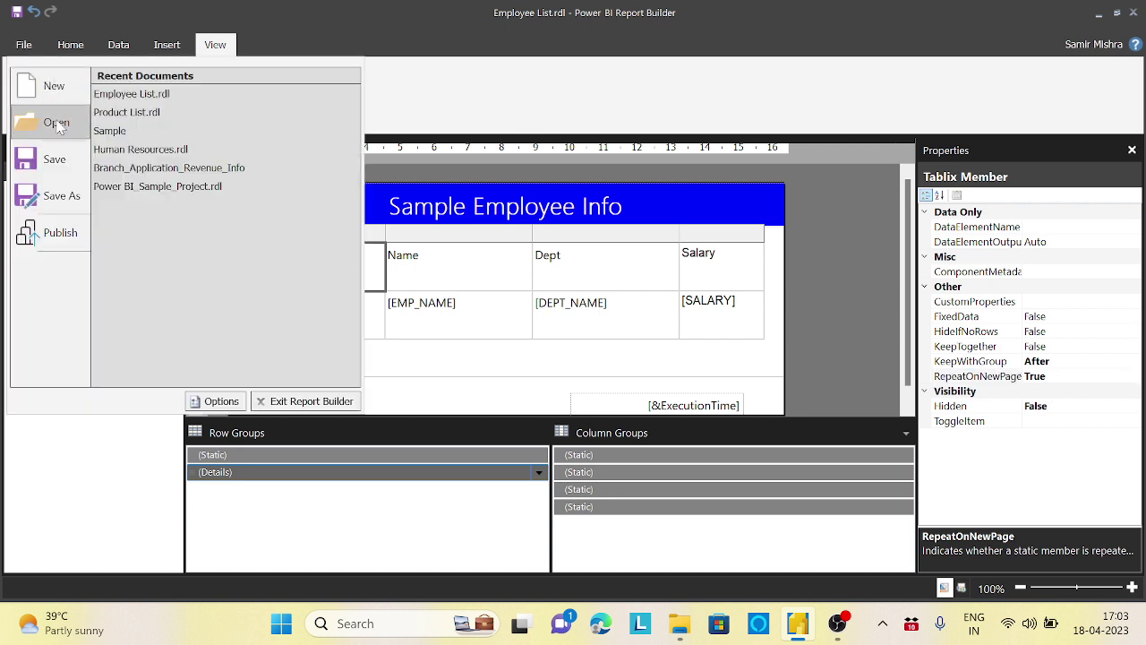
pyautogui.click(337, 36)
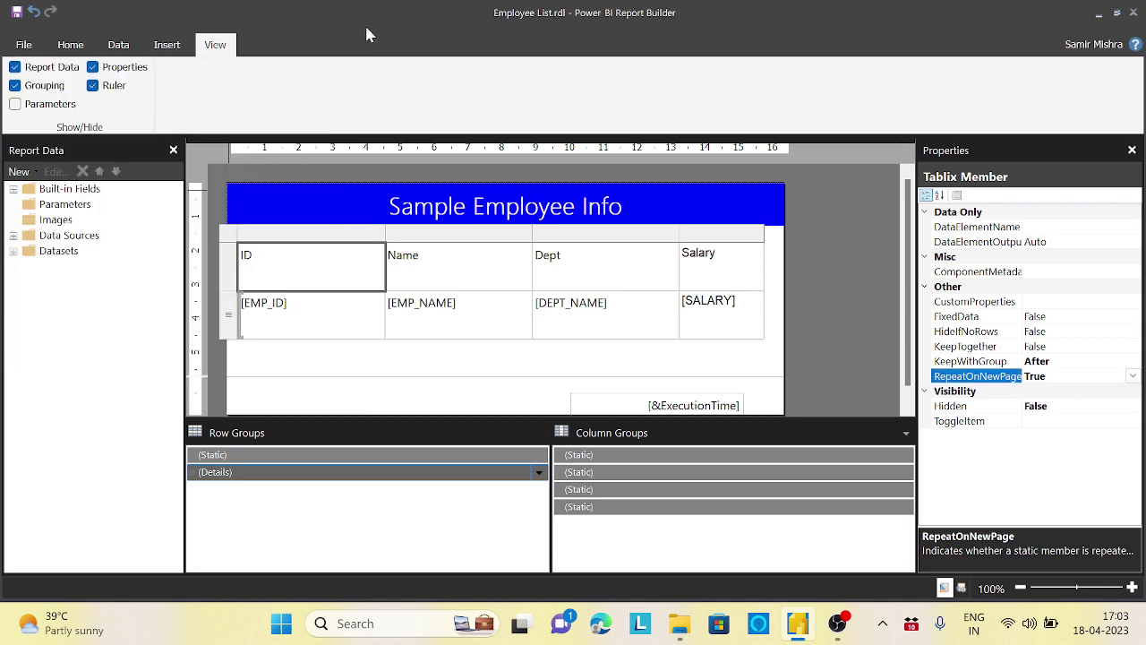
pyautogui.click(71, 45)
pyautogui.click(25, 84)
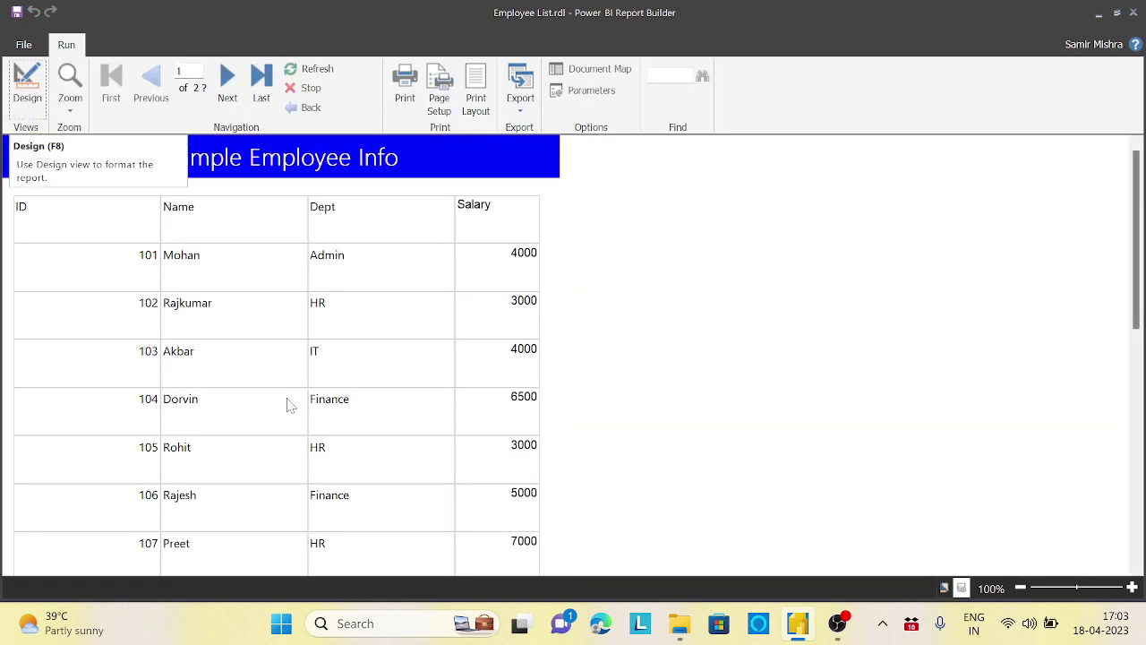
# Verify page 2 now starts with the ID/Name/Dept/Salary header, then return to Design view
pyautogui.click(227, 78)
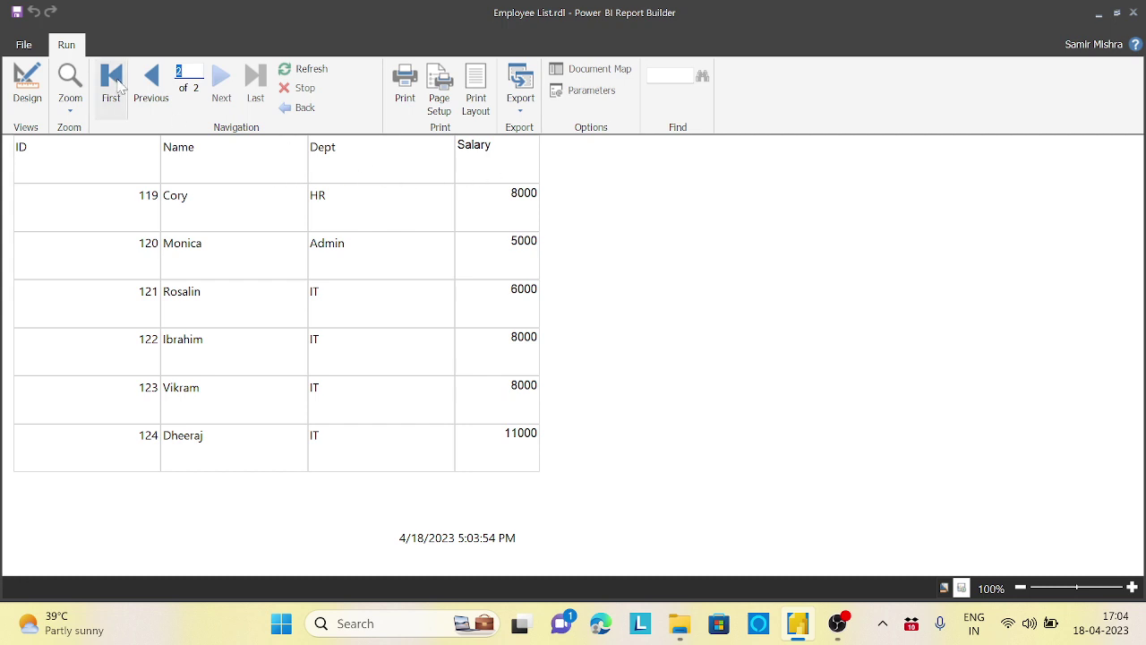
pyautogui.click(154, 77)
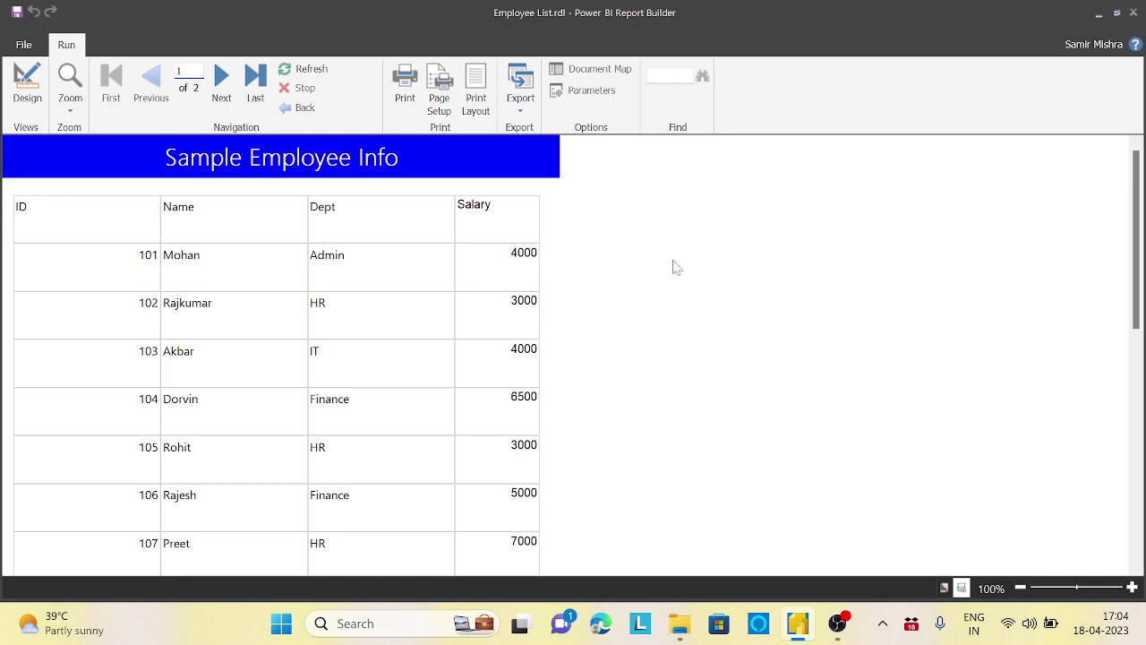
pyautogui.scroll(-15, 676, 264)
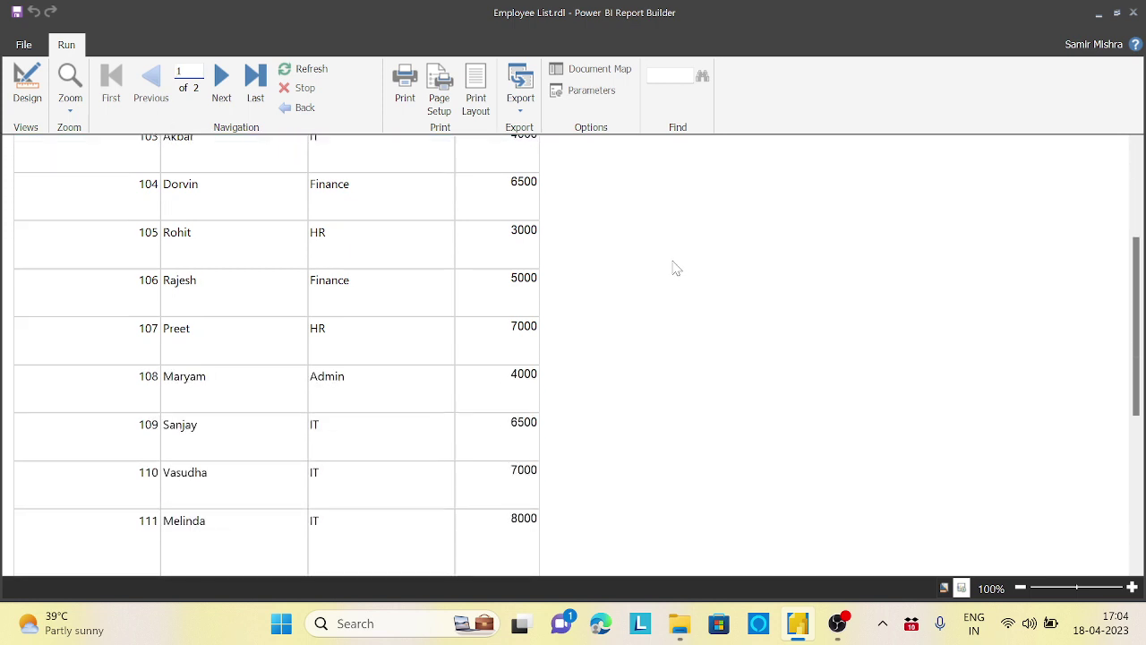
pyautogui.scroll(3, 676, 271)
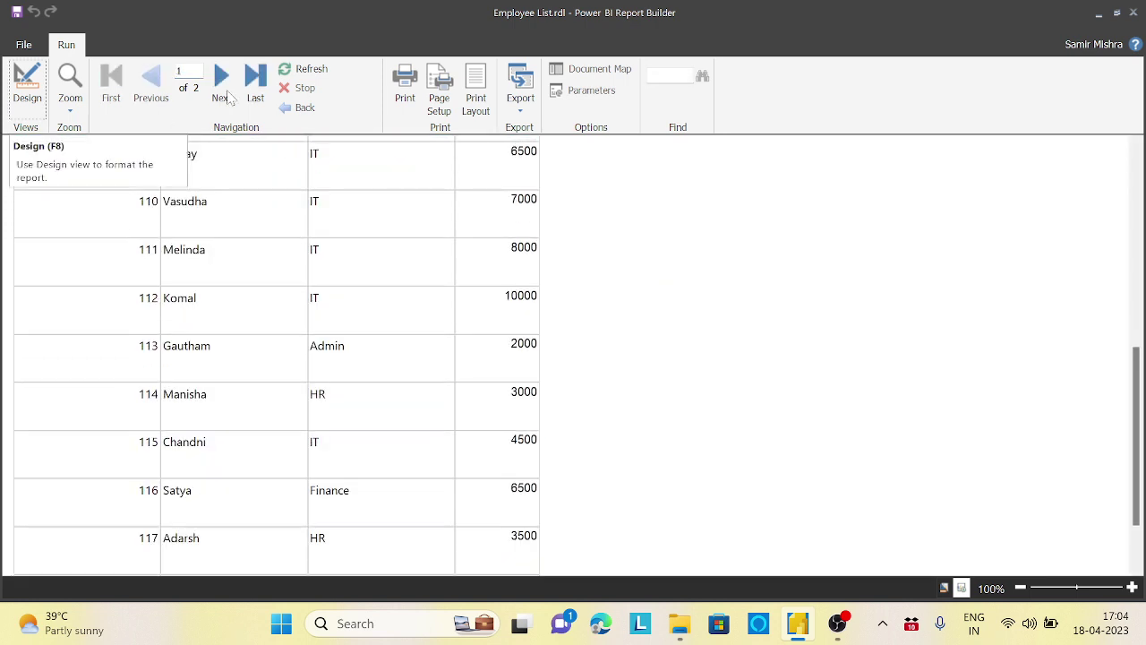
pyautogui.click(27, 85)
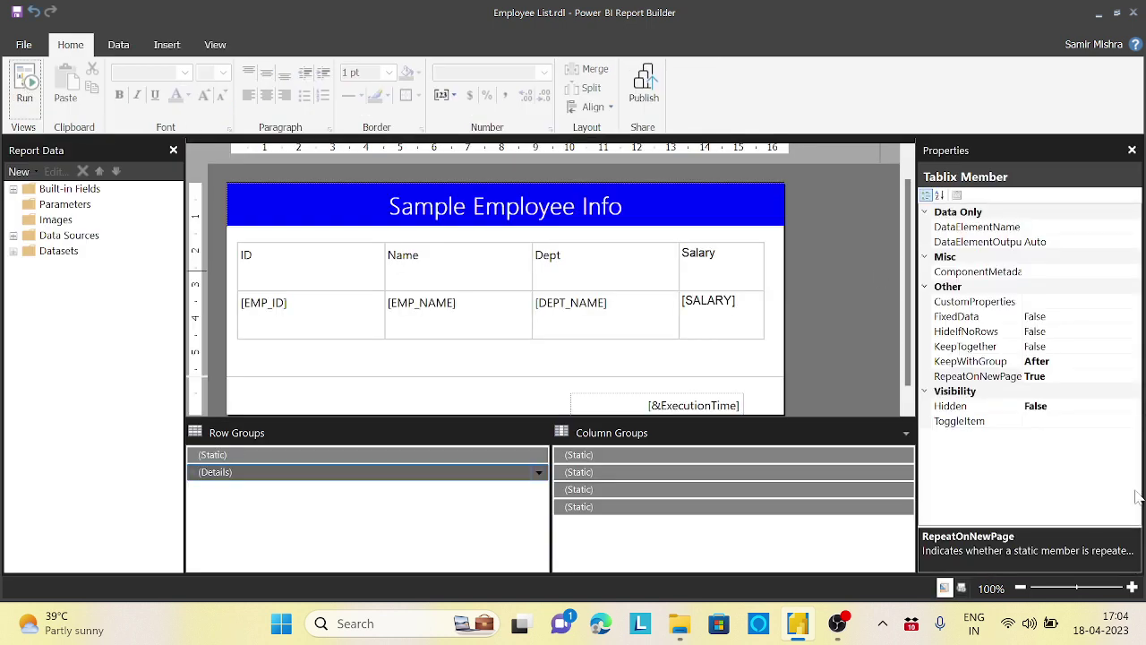
# Set FixedData to True on the (Static) header row member and re-run the report preview
pyautogui.click(211, 457)
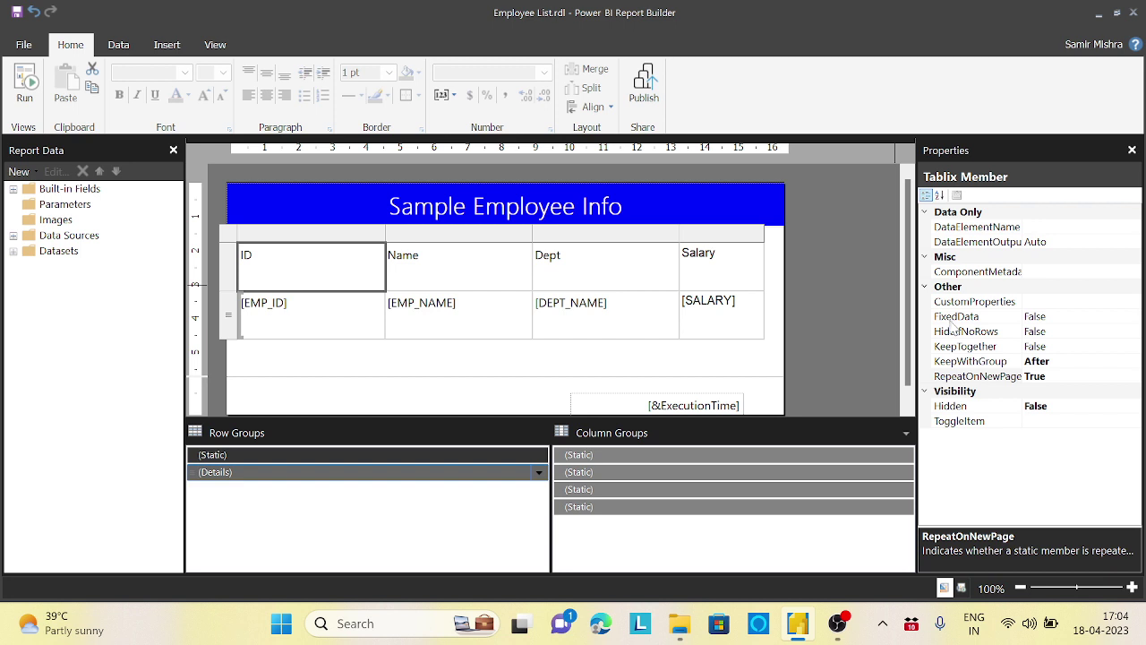
pyautogui.doubleClick(1059, 317)
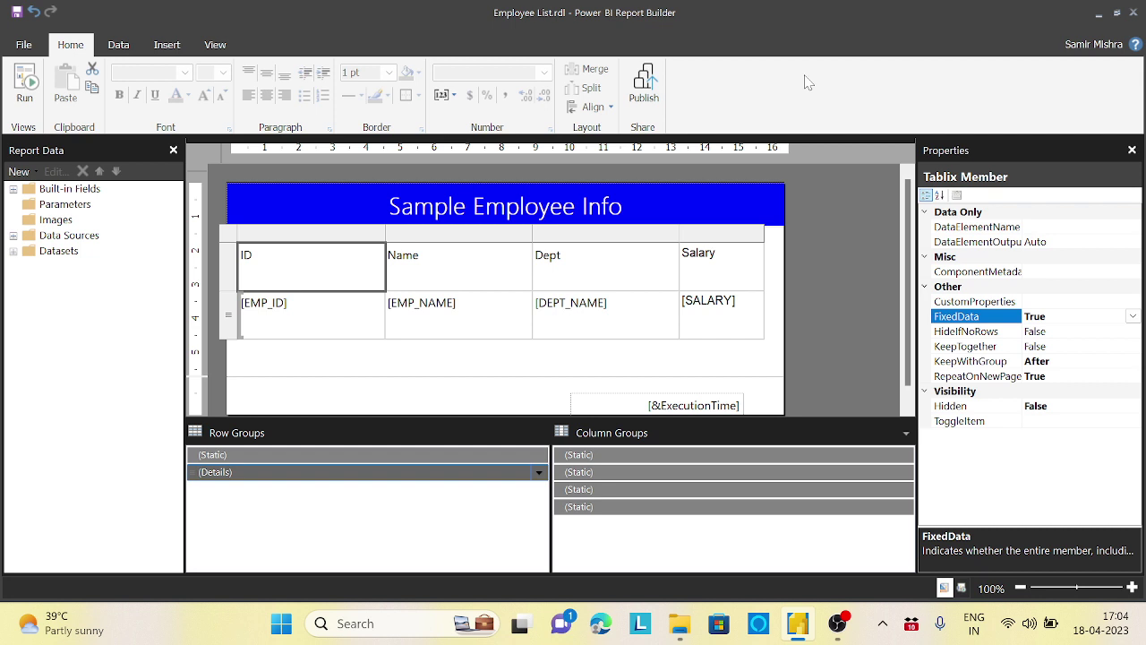
pyautogui.click(25, 85)
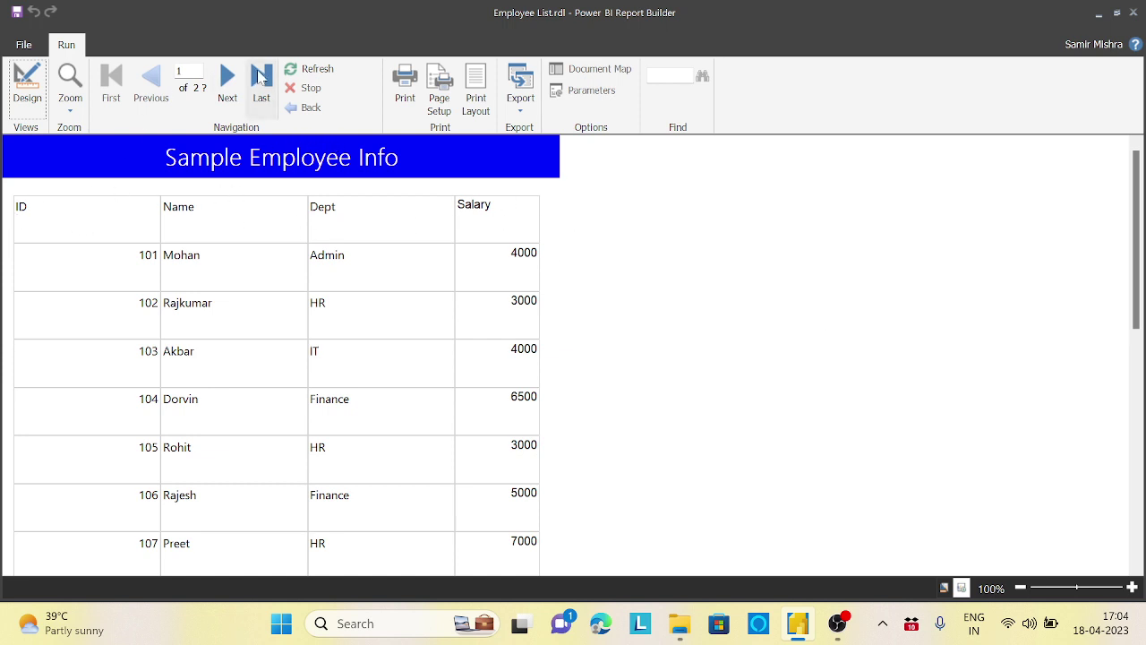
# Check both preview pages, scroll page 1 to confirm the ID/Name/Dept/Salary header stays pinned, then return to Design
pyautogui.click(228, 81)
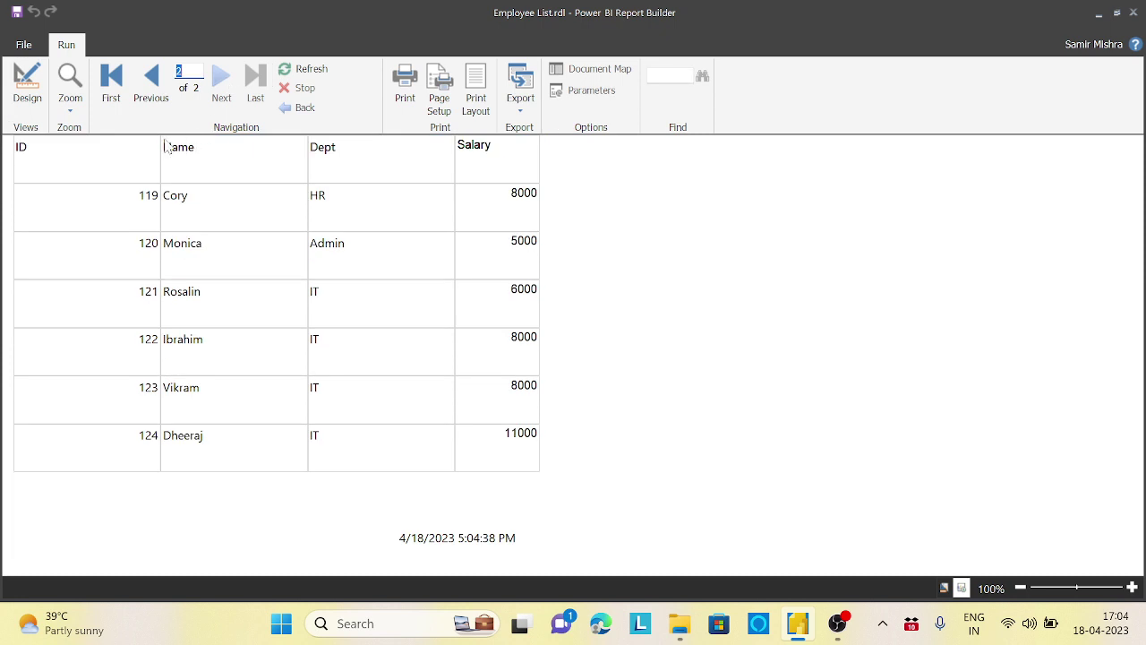
pyautogui.click(151, 82)
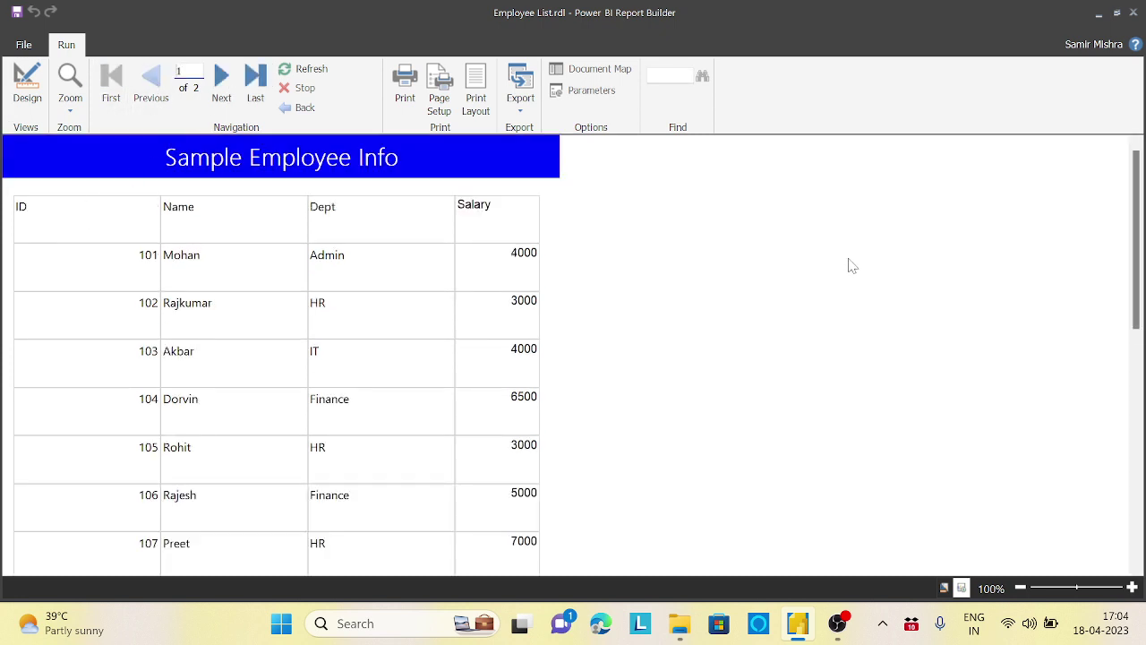
pyautogui.scroll(-3, 852, 265)
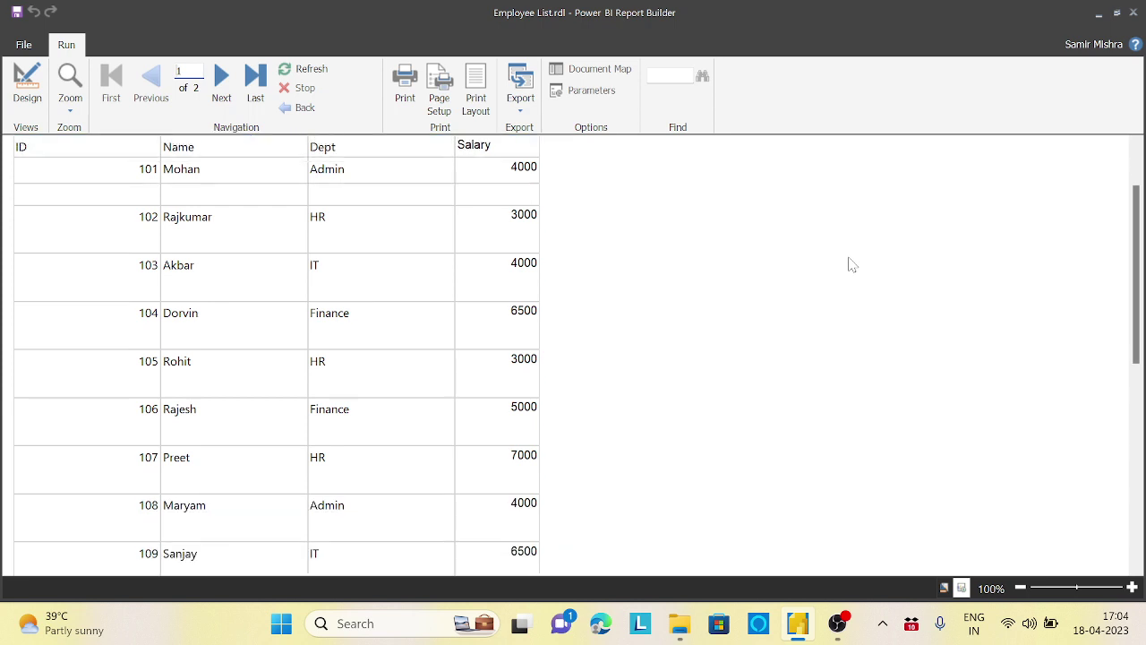
pyautogui.scroll(2, 852, 265)
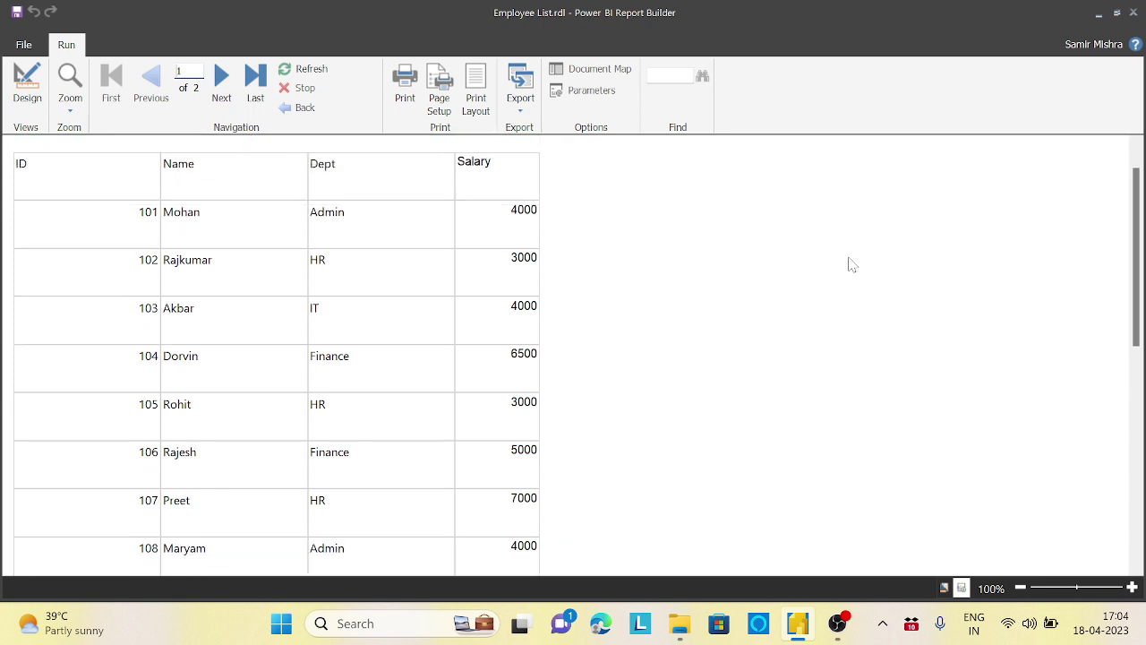
pyautogui.scroll(-1, 852, 265)
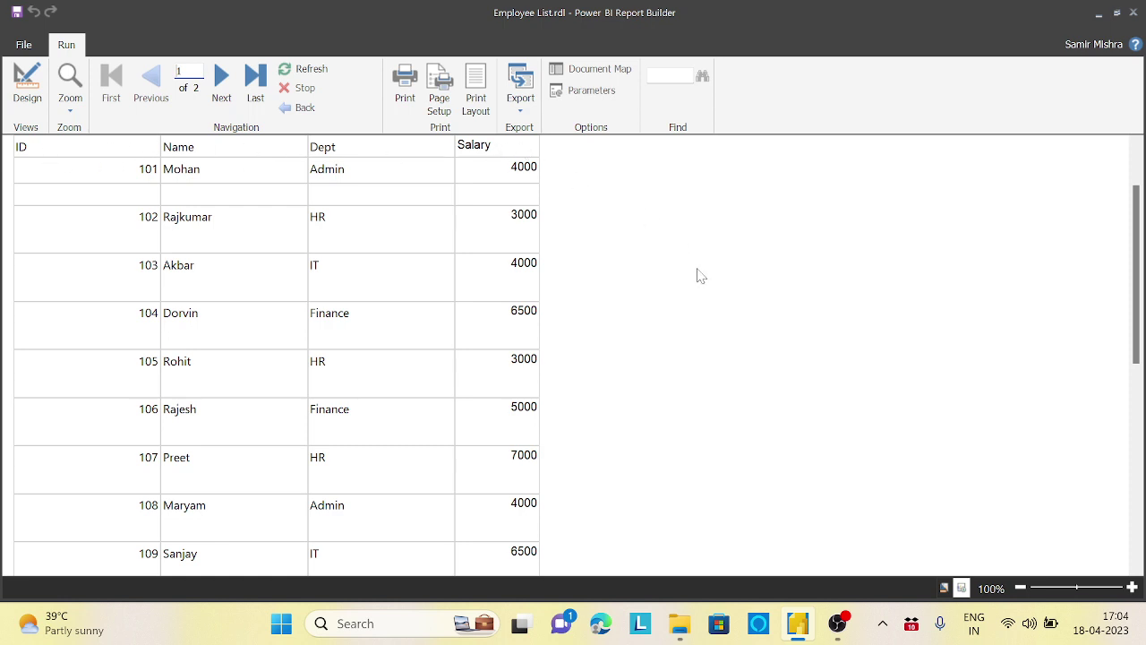
pyautogui.scroll(-2, 700, 275)
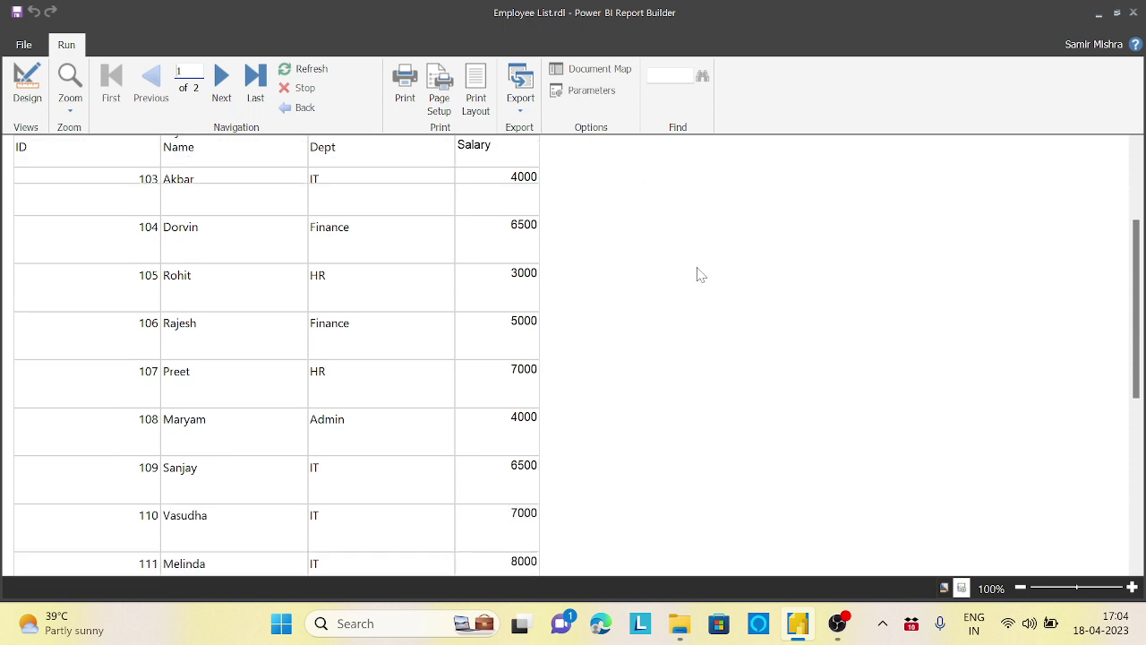
pyautogui.scroll(-1, 700, 275)
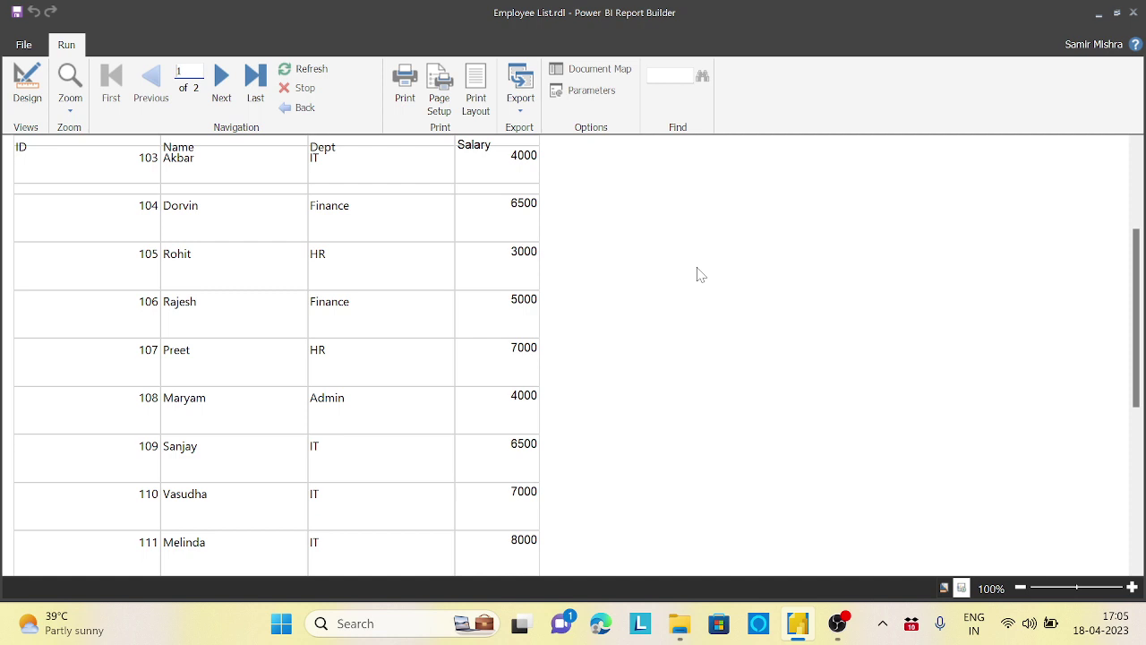
pyautogui.scroll(-3, 700, 275)
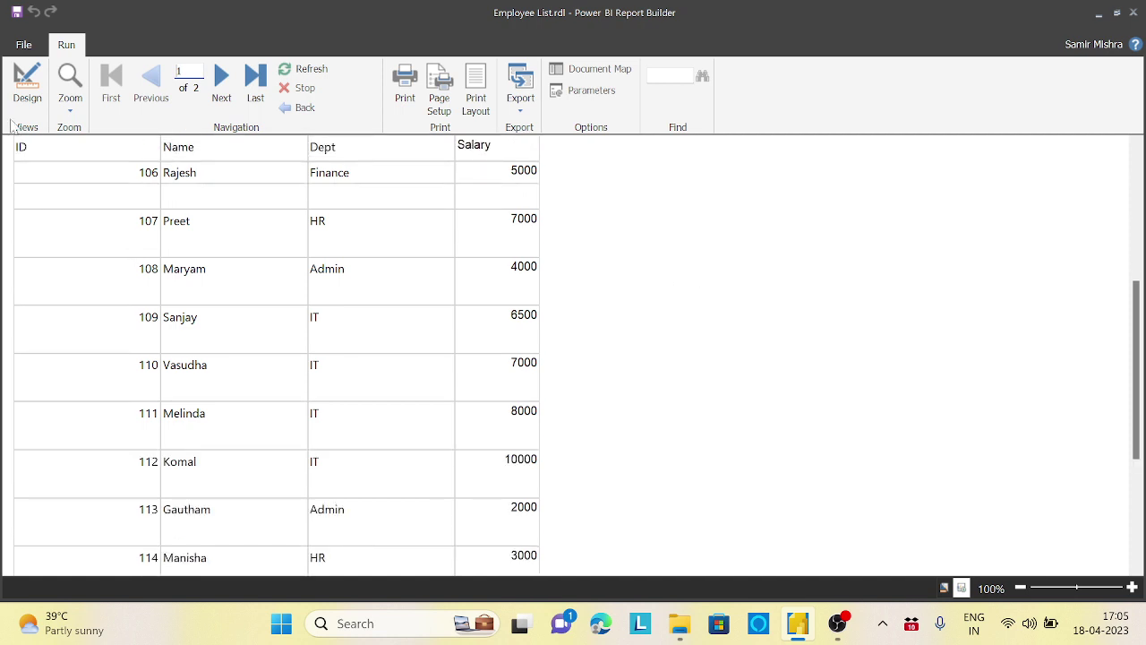
pyautogui.click(27, 83)
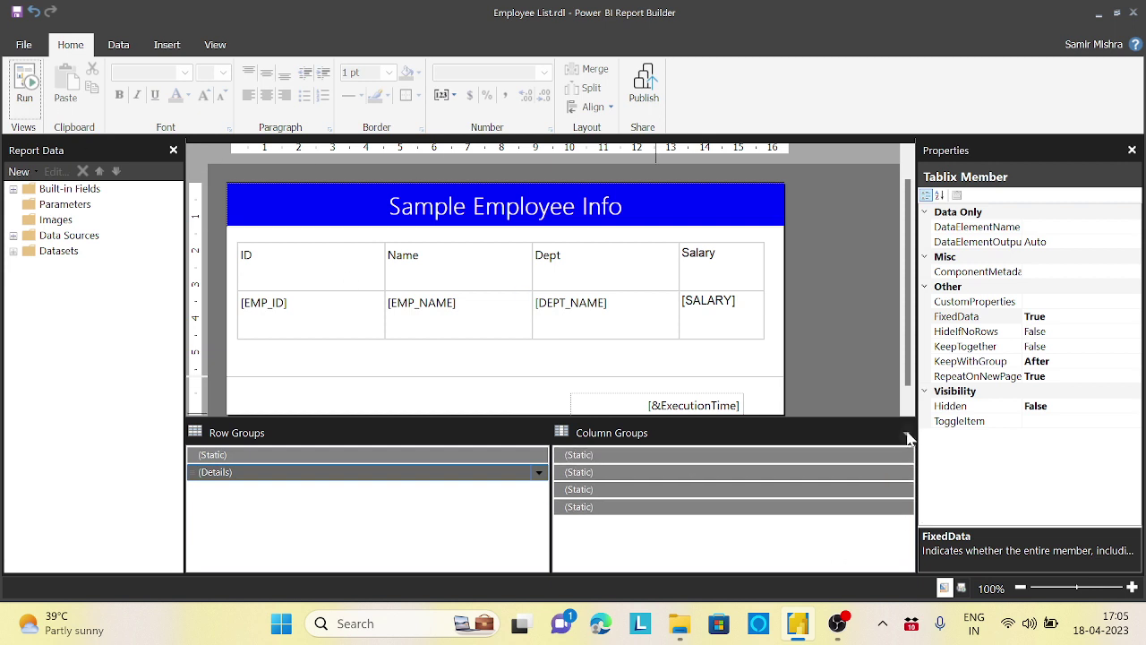
pyautogui.click(907, 436)
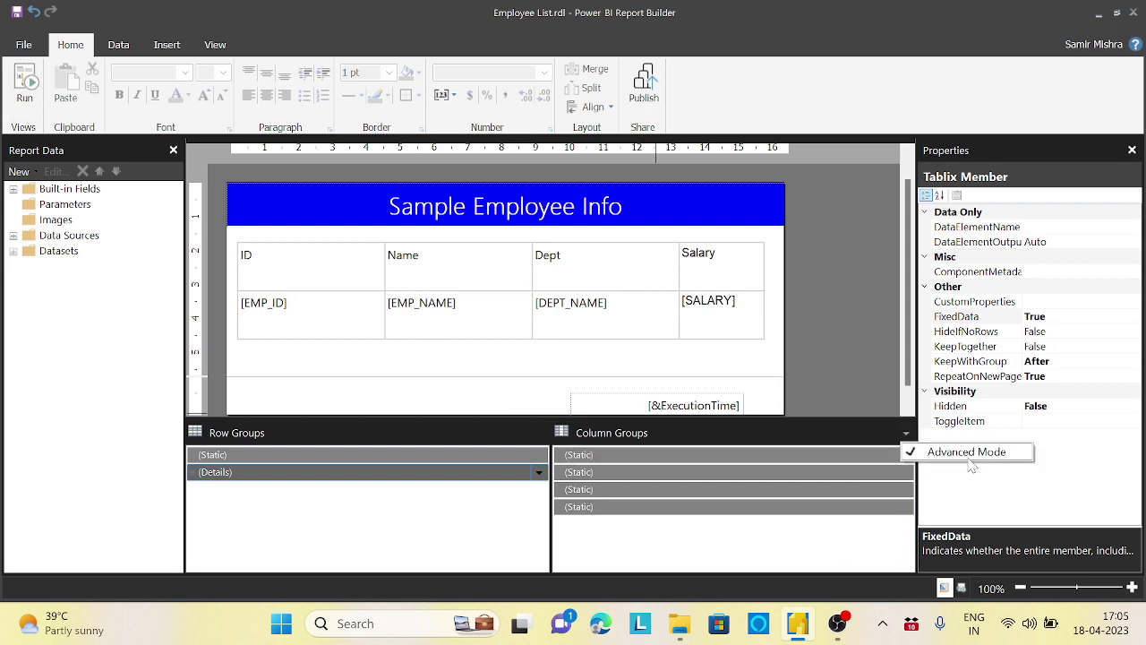
pyautogui.click(221, 457)
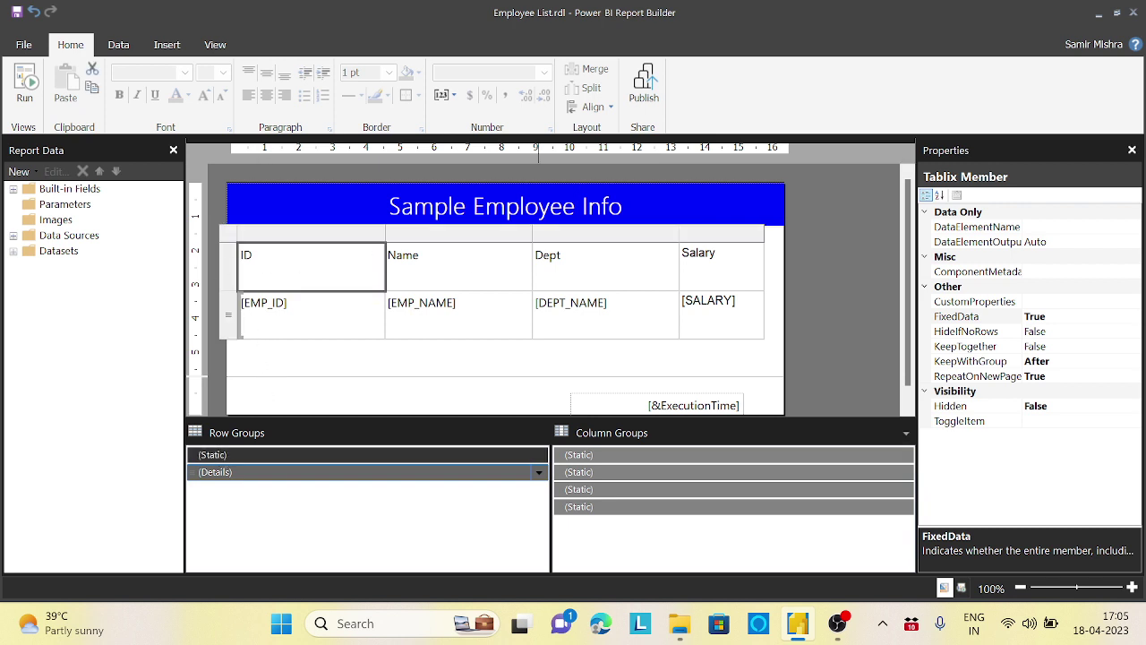